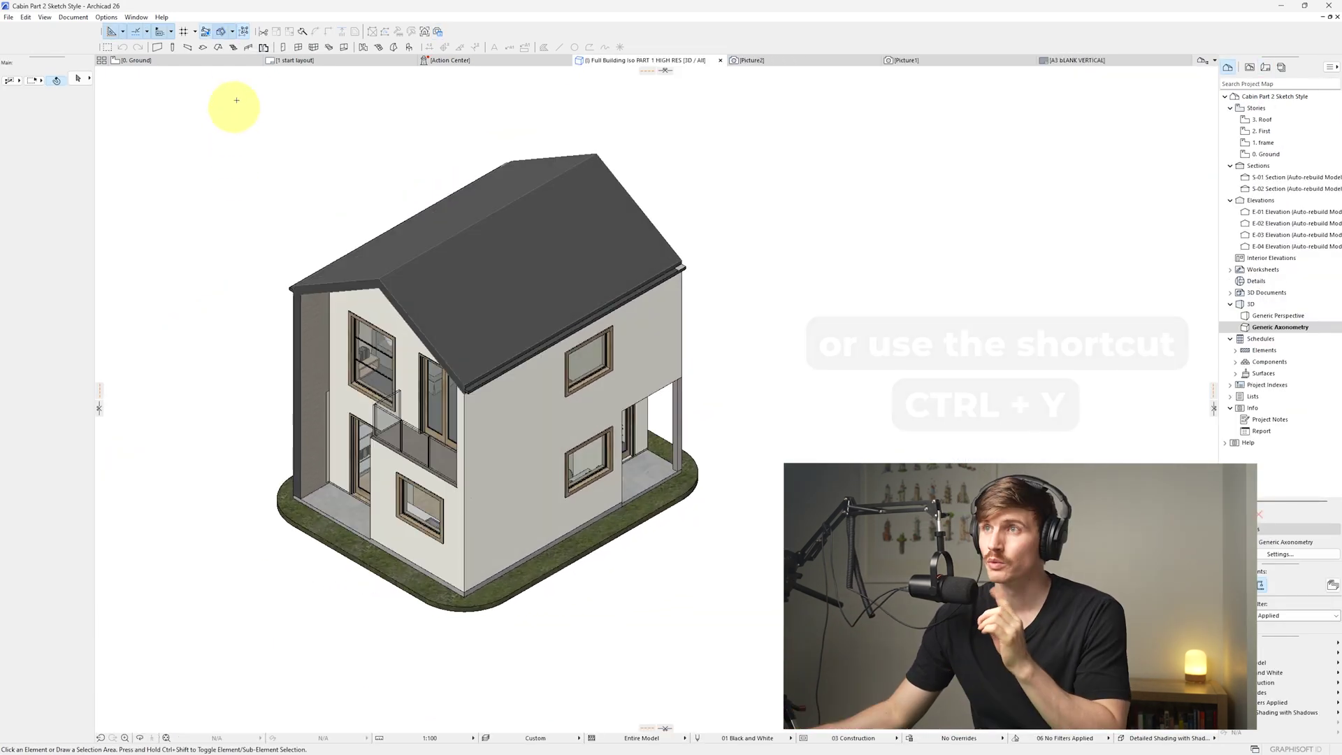
- Turn on 3D Cutaway and drop the horizontal cutting plane to ground-floor height
{"action": "left_click", "coordinate": [219, 34]}
{"action": "mouse_move", "coordinate": [667, 72]}
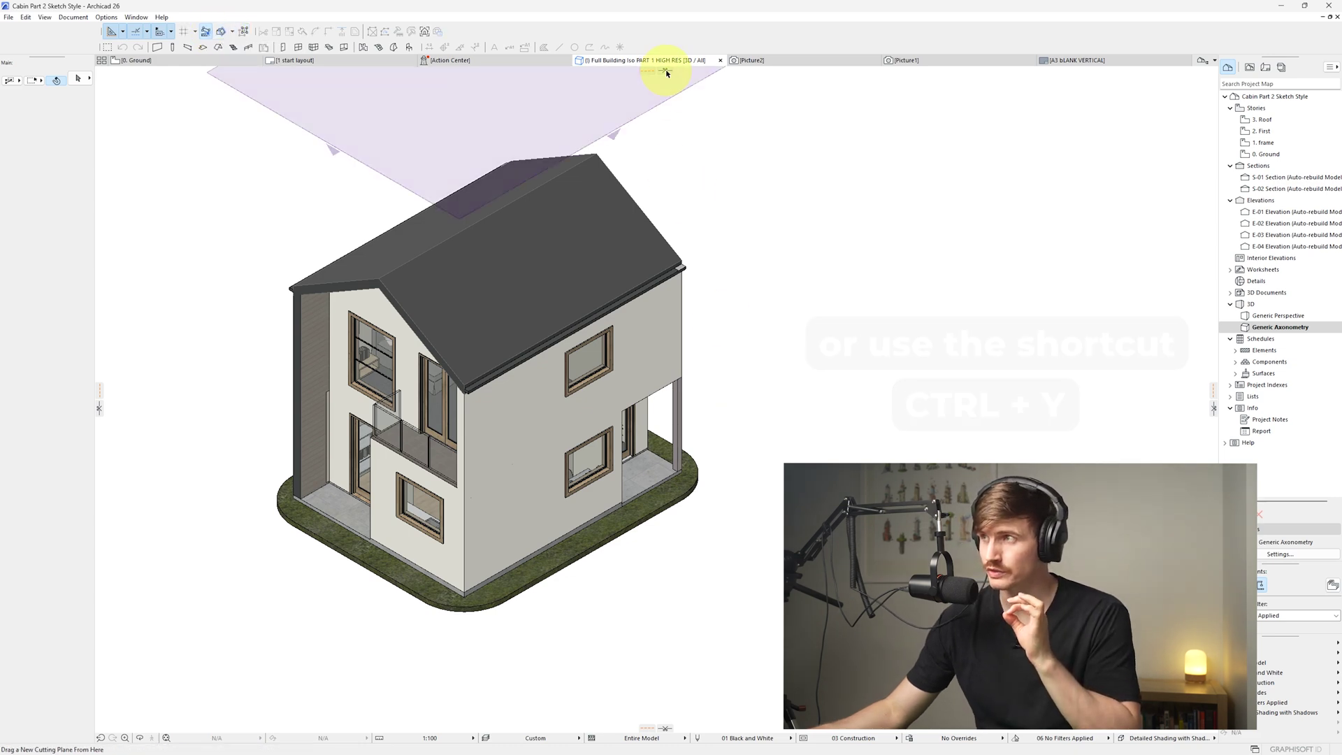
{"action": "left_click_drag", "start_coordinate": [666, 69], "coordinate": [708, 373]}
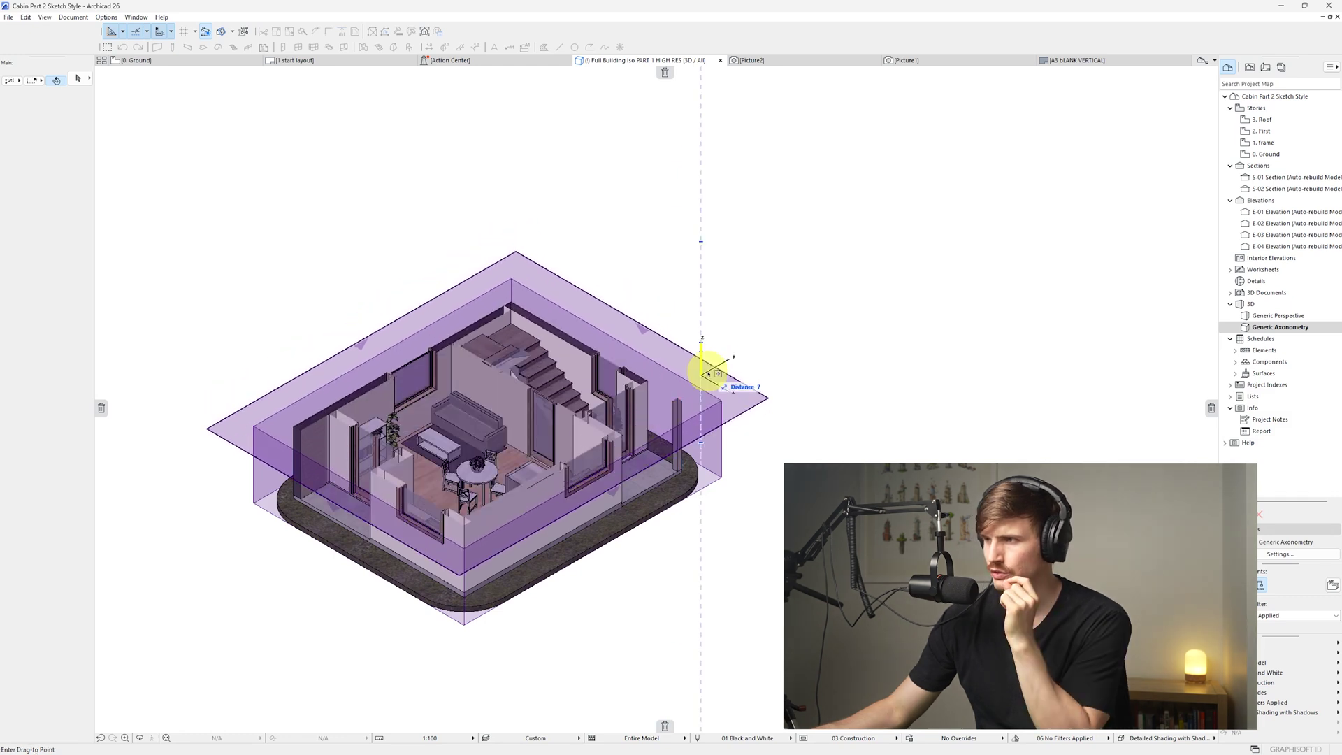
{"action": "left_click", "coordinate": [709, 371]}
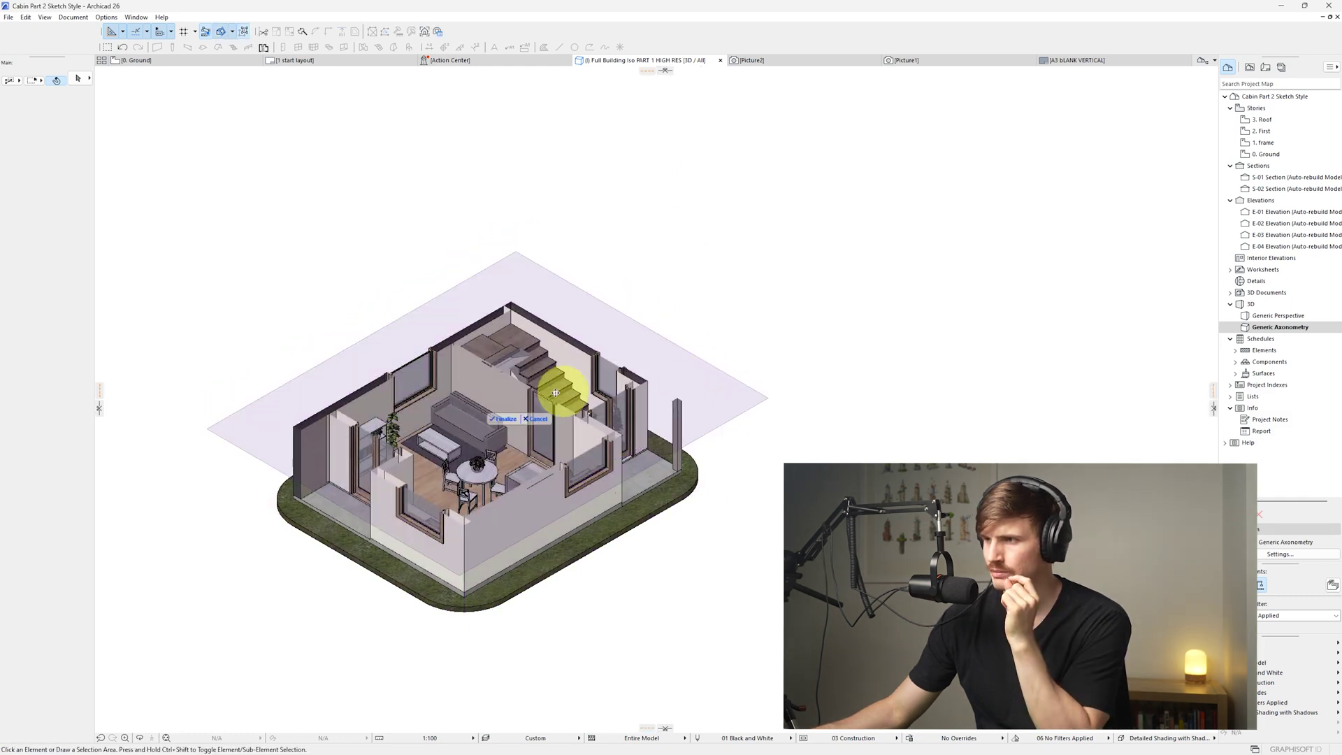
- Finalize the cutaway and set the 3D projection to Isometric axonometry at 270° azimuth
{"action": "left_click", "coordinate": [500, 418]}
{"action": "right_click", "coordinate": [534, 159]}
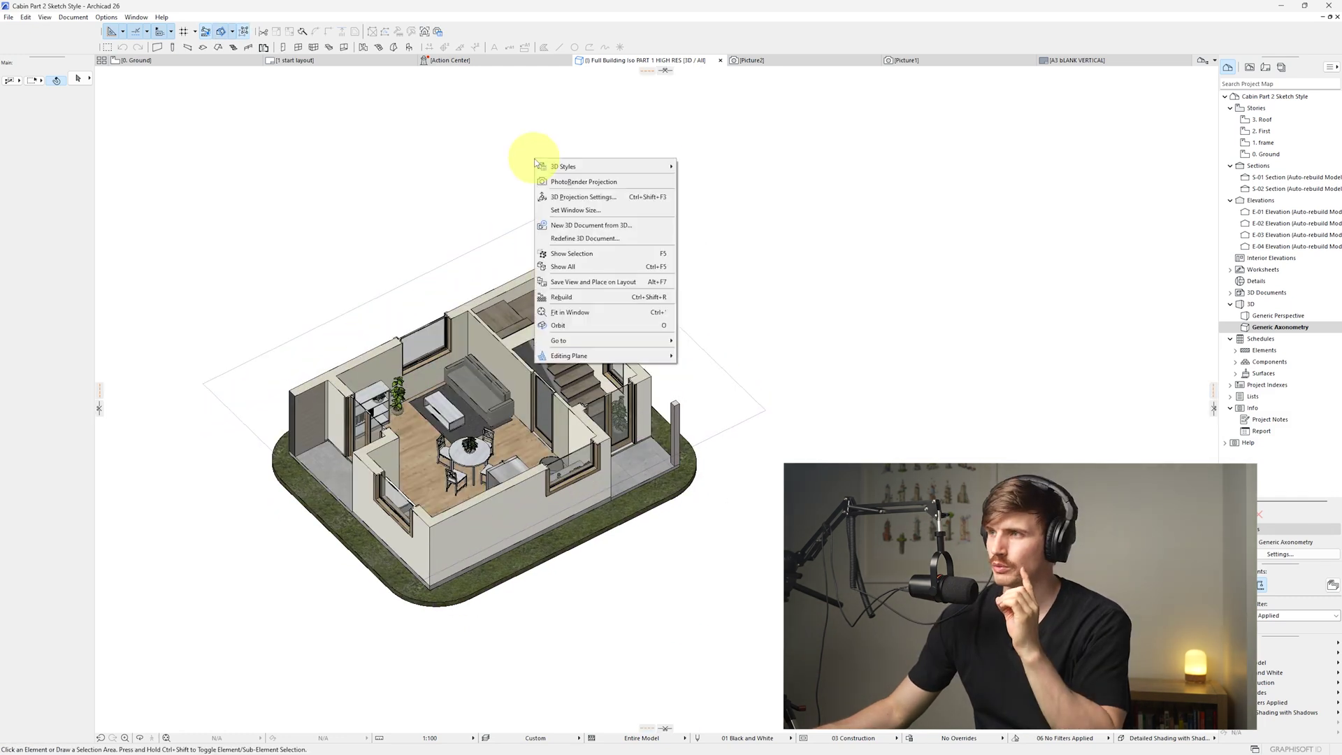
{"action": "left_click", "coordinate": [571, 198]}
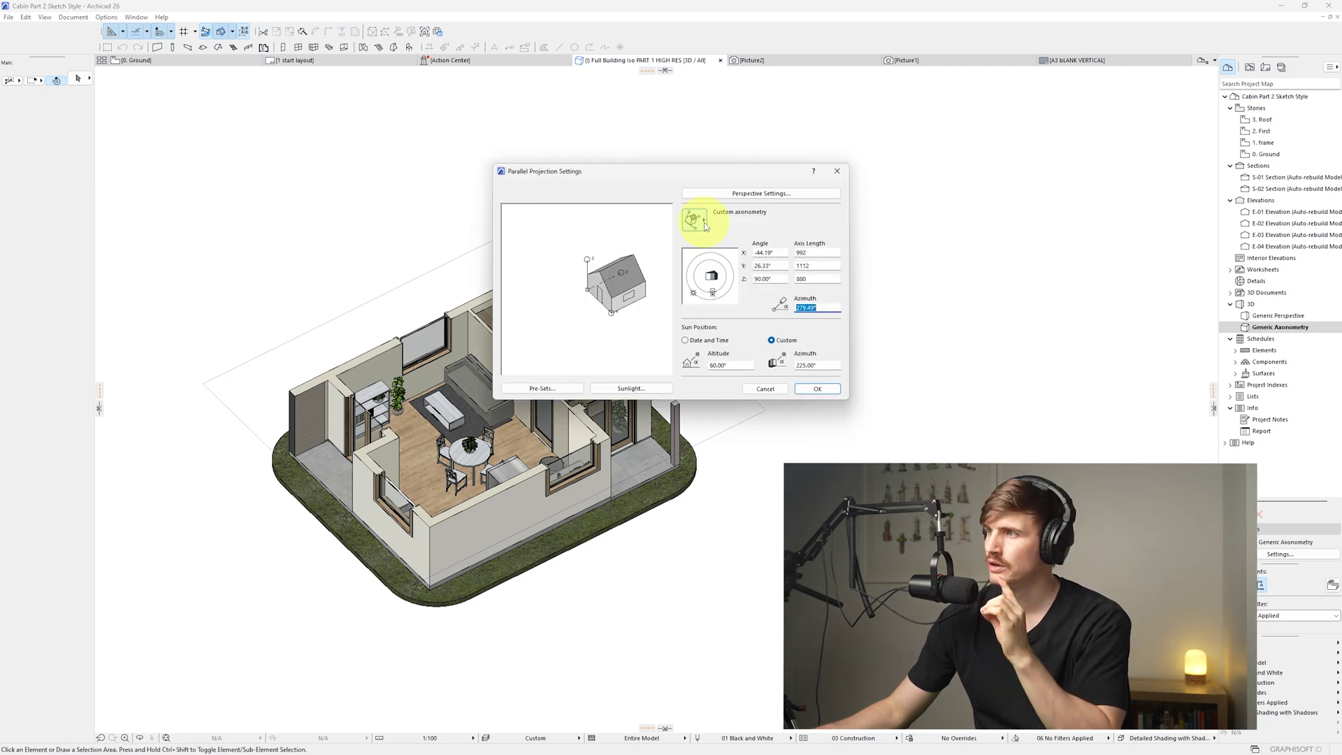
{"action": "left_click", "coordinate": [705, 223]}
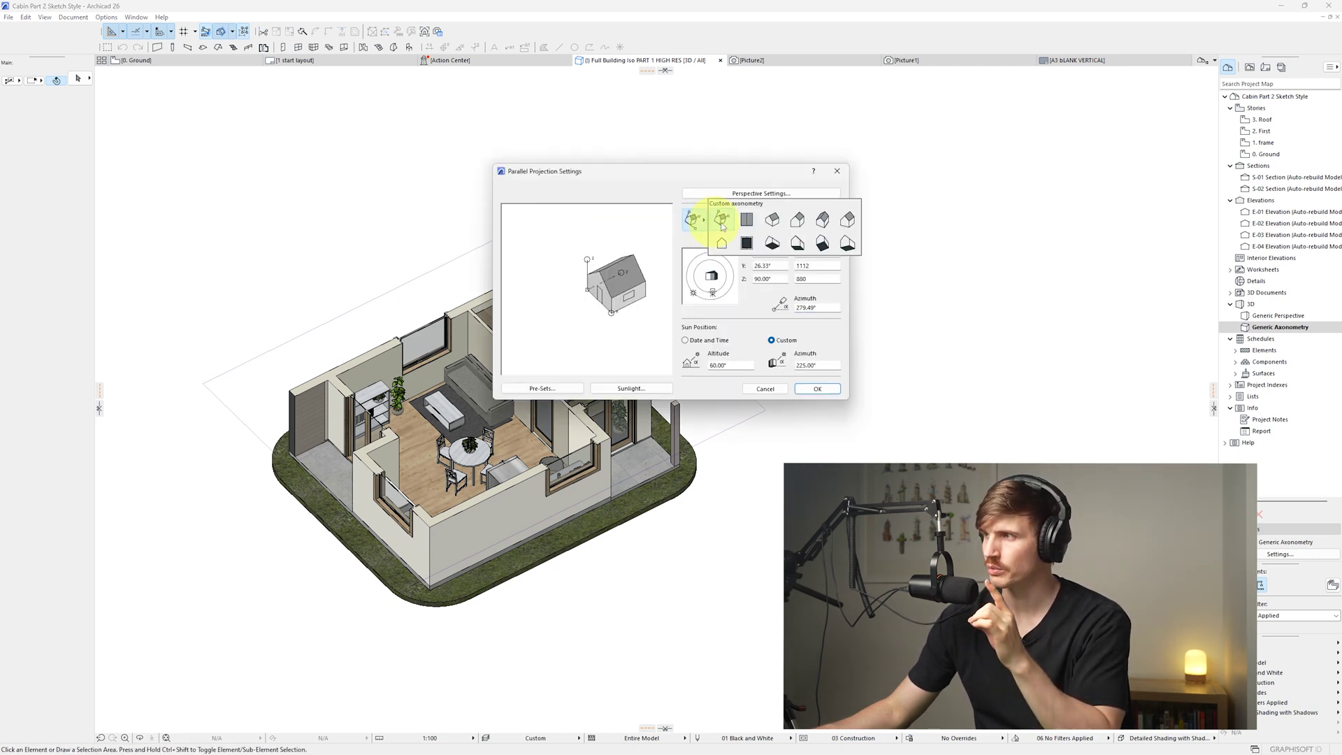
{"action": "left_click", "coordinate": [771, 222]}
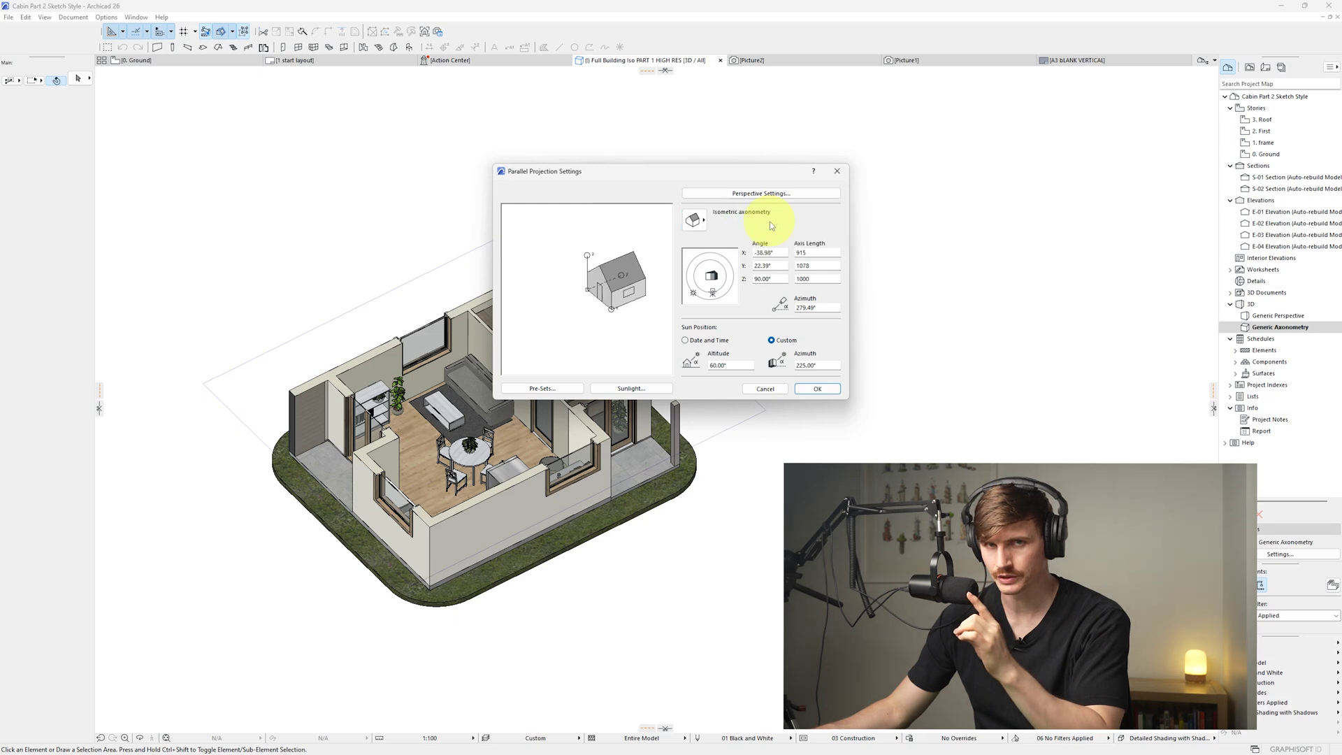
{"action": "left_click_drag", "start_coordinate": [713, 296], "coordinate": [710, 296]}
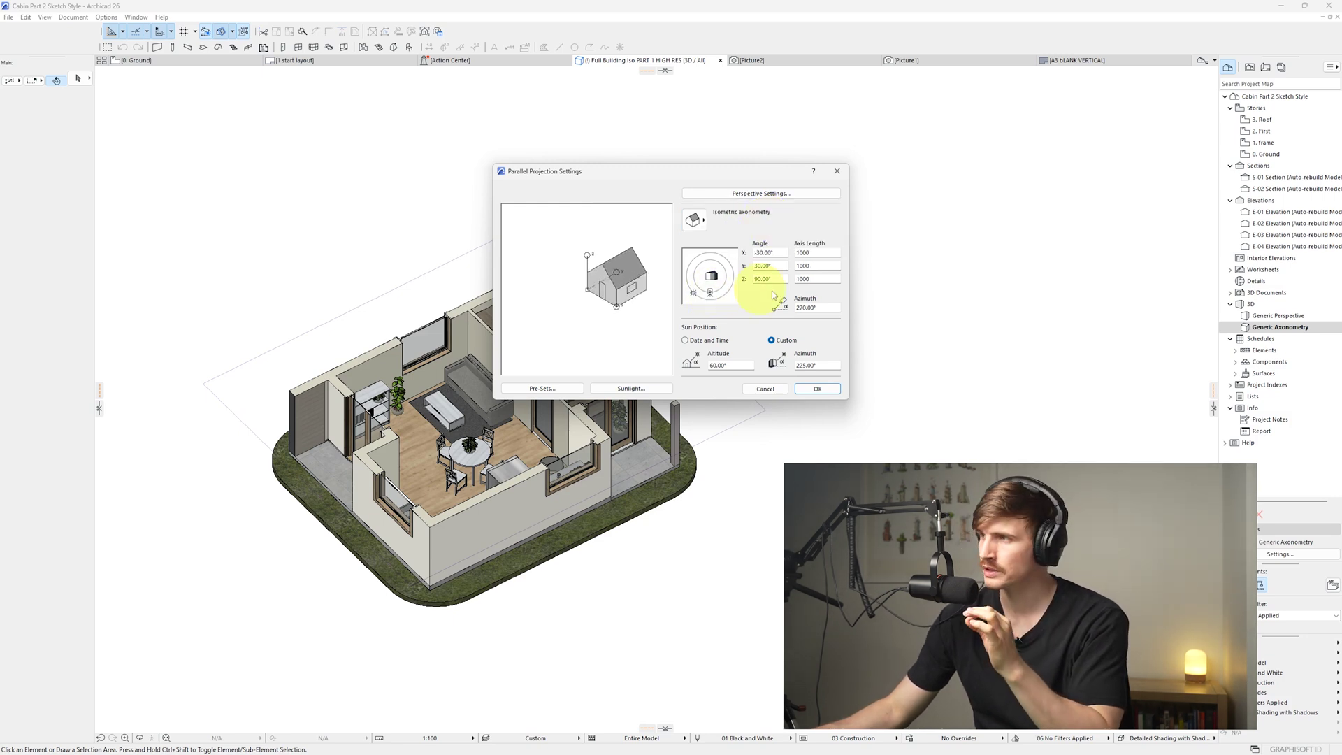
{"action": "left_click", "coordinate": [817, 389]}
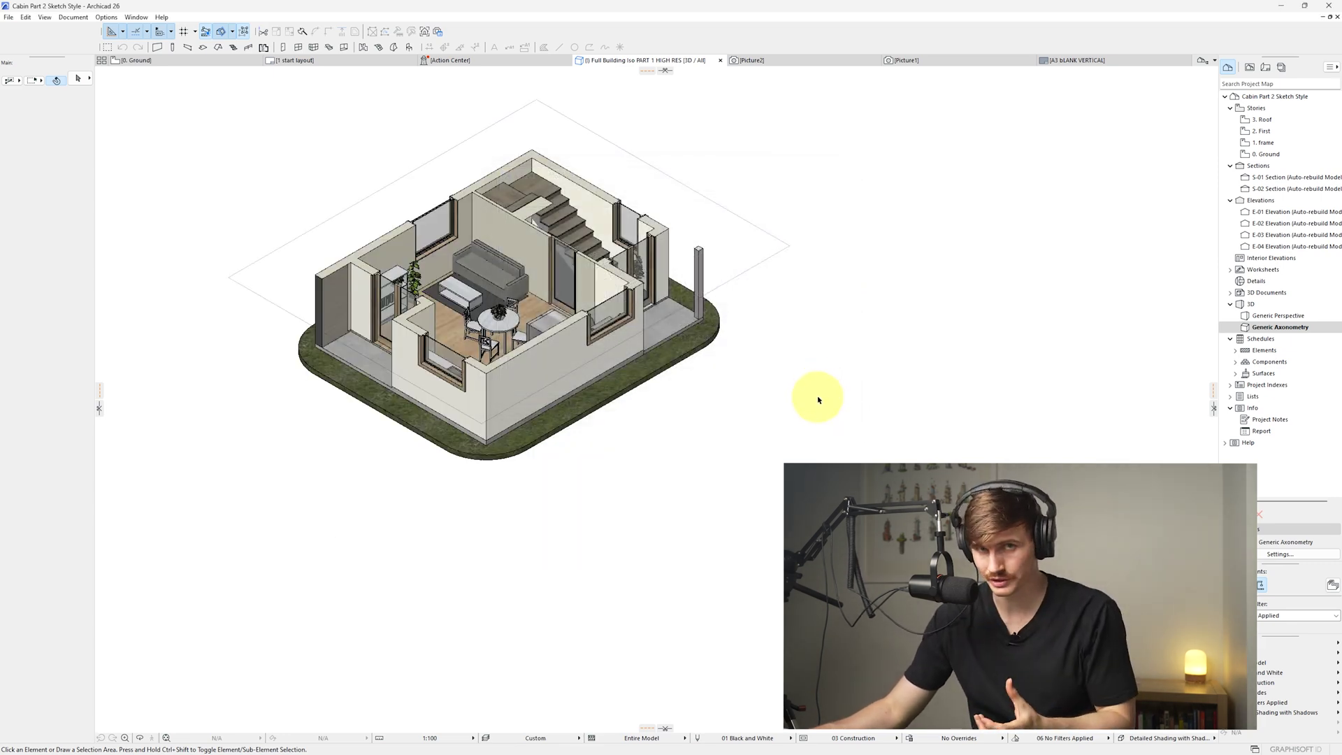
- Open PhotoRendering Settings from Document > Creative Imaging
{"action": "left_click", "coordinate": [68, 23]}
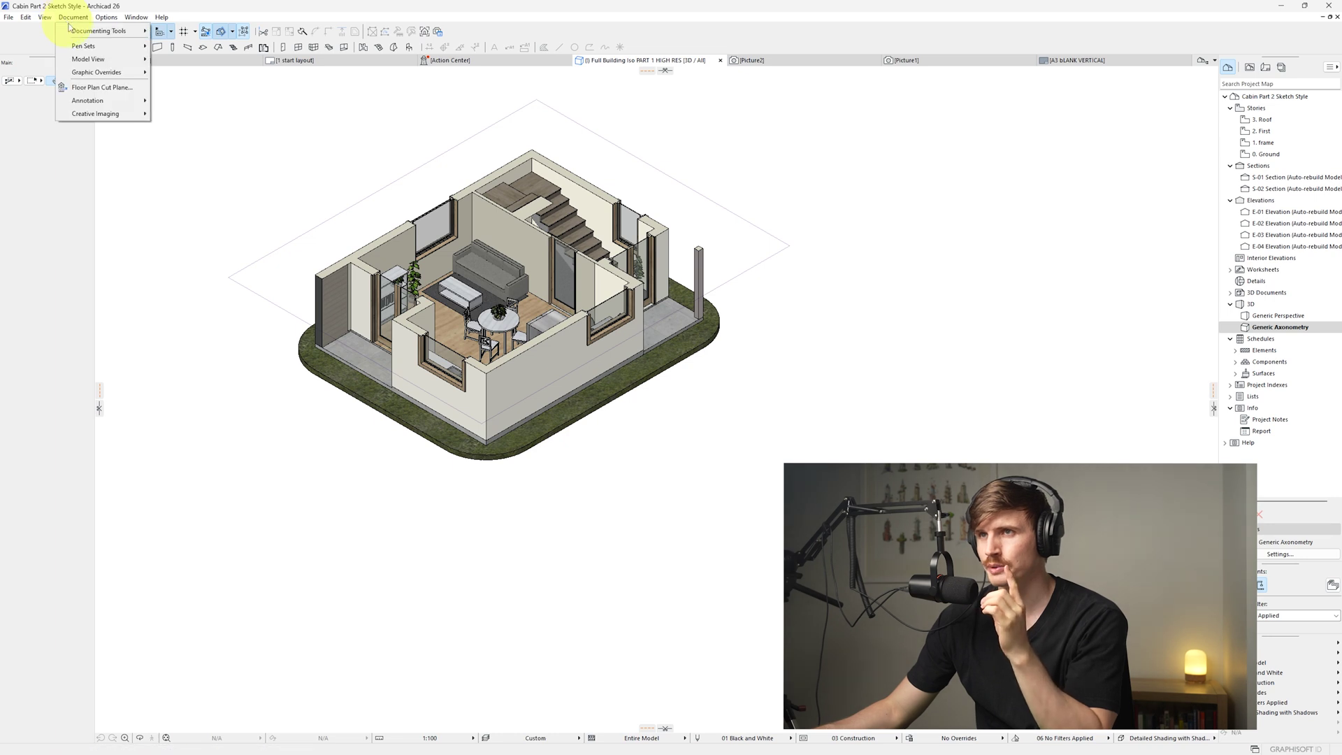
{"action": "mouse_move", "coordinate": [109, 115]}
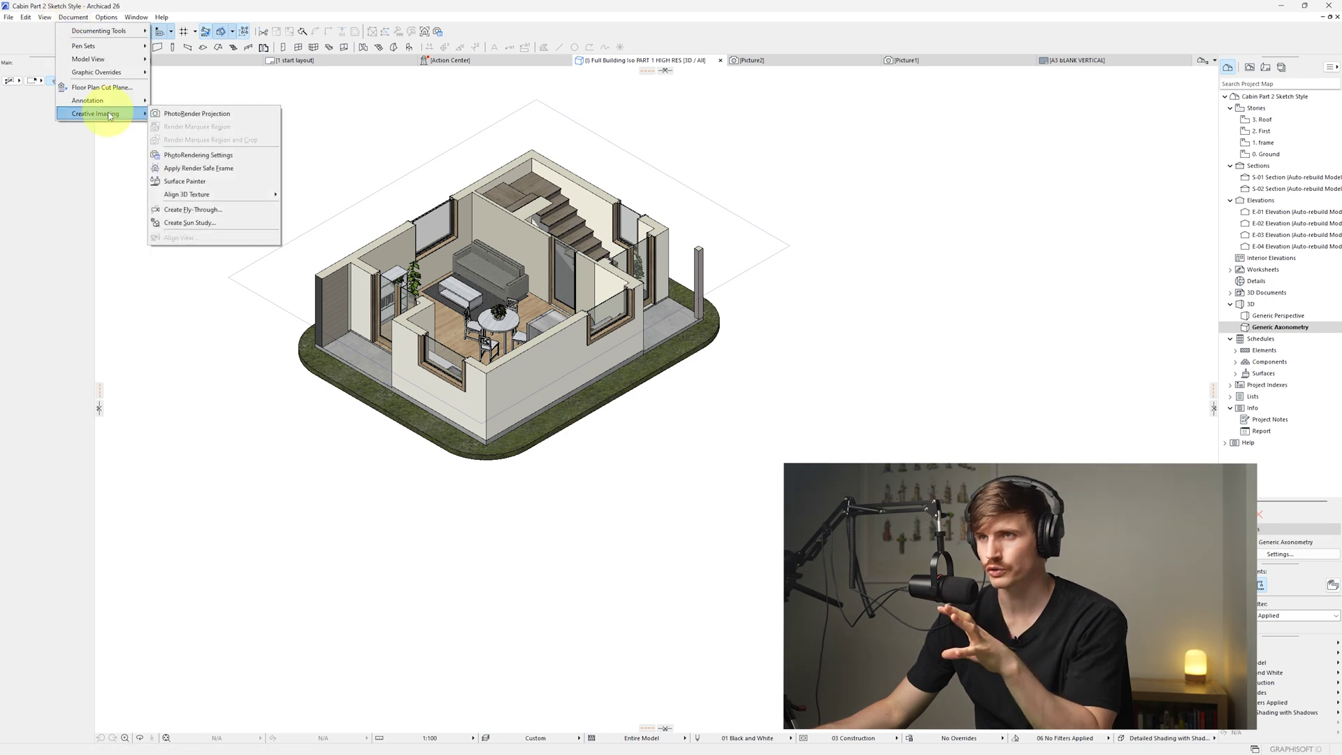
{"action": "left_click", "coordinate": [243, 156]}
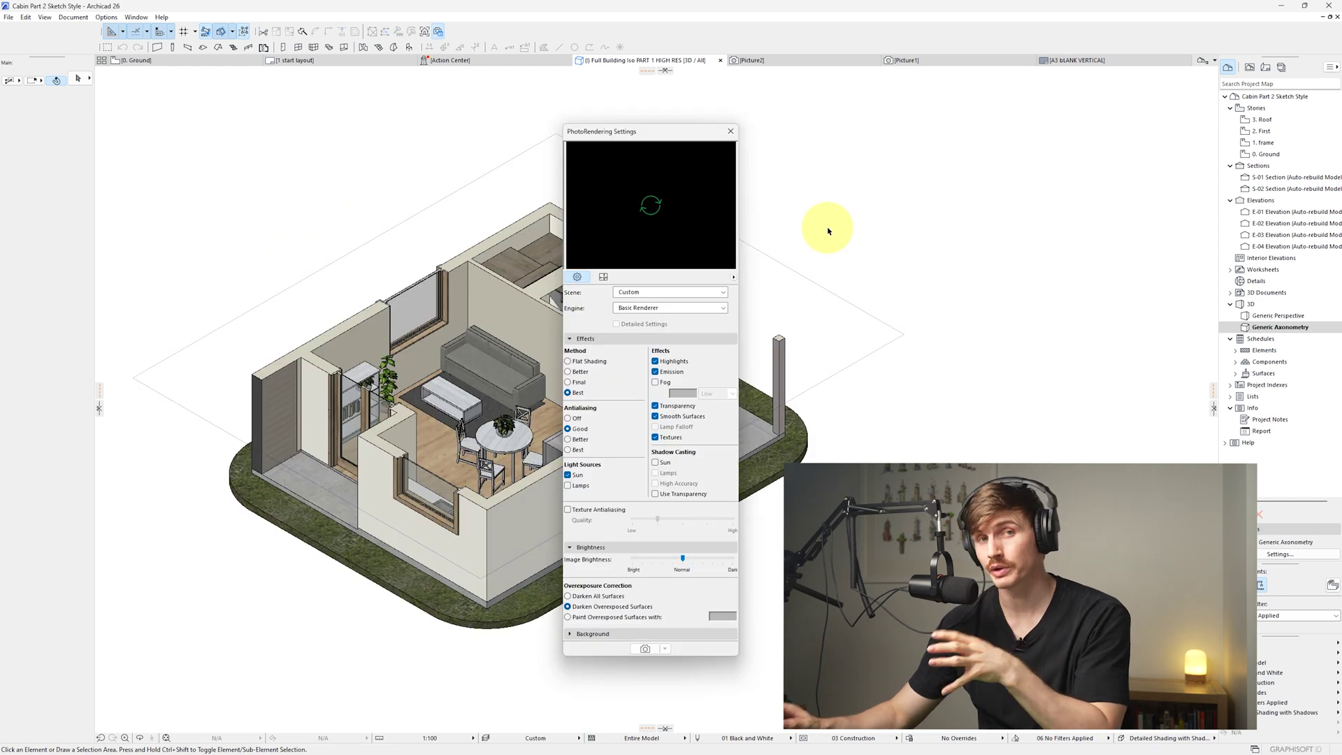
- Switch the rendering engine to Sketch for a marker-style preview with the Colored scene
{"action": "left_click", "coordinate": [681, 309]}
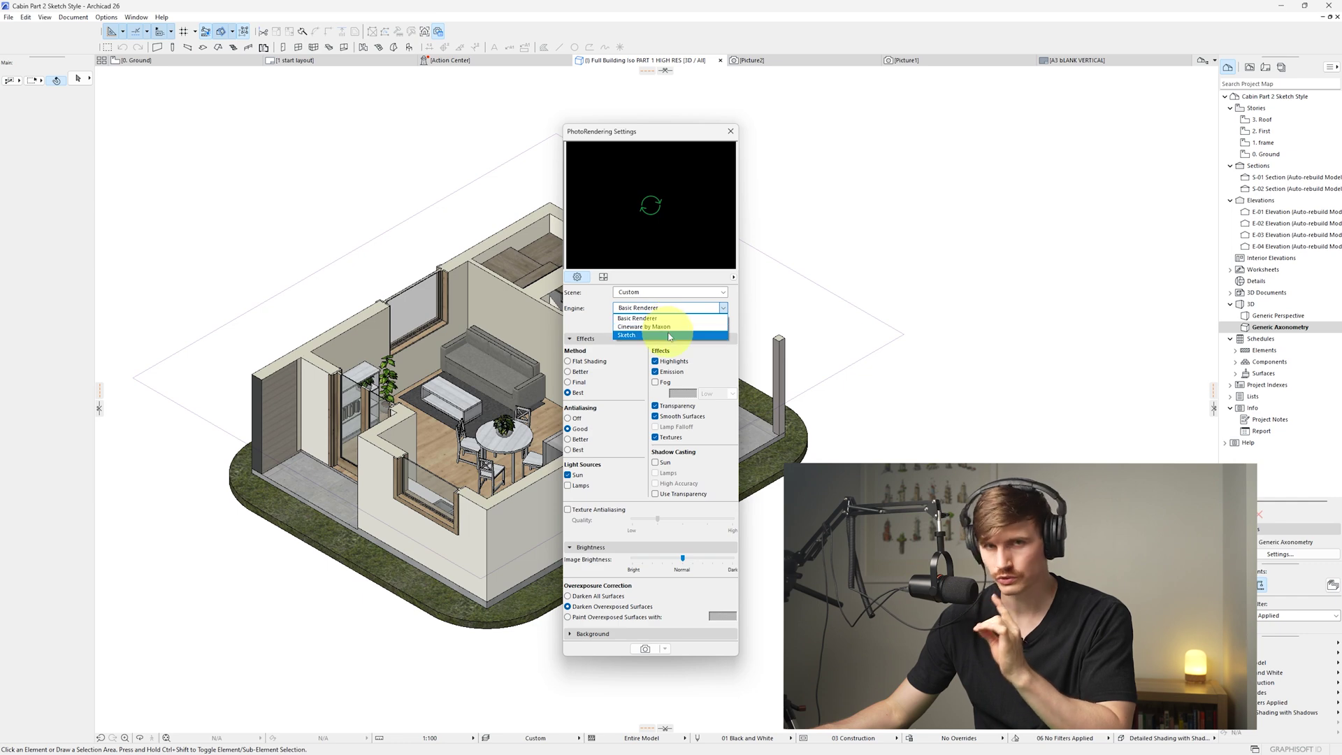
{"action": "left_click", "coordinate": [668, 335]}
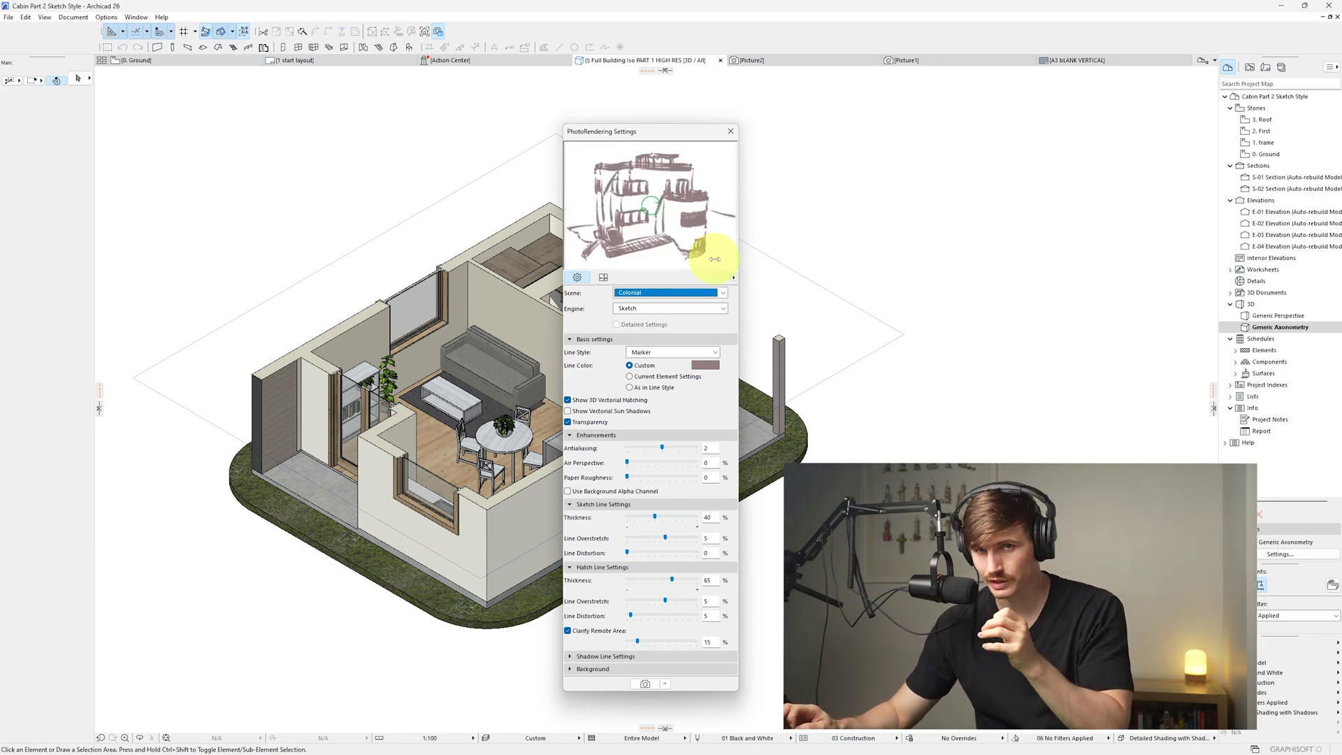
{"action": "left_click", "coordinate": [670, 580]}
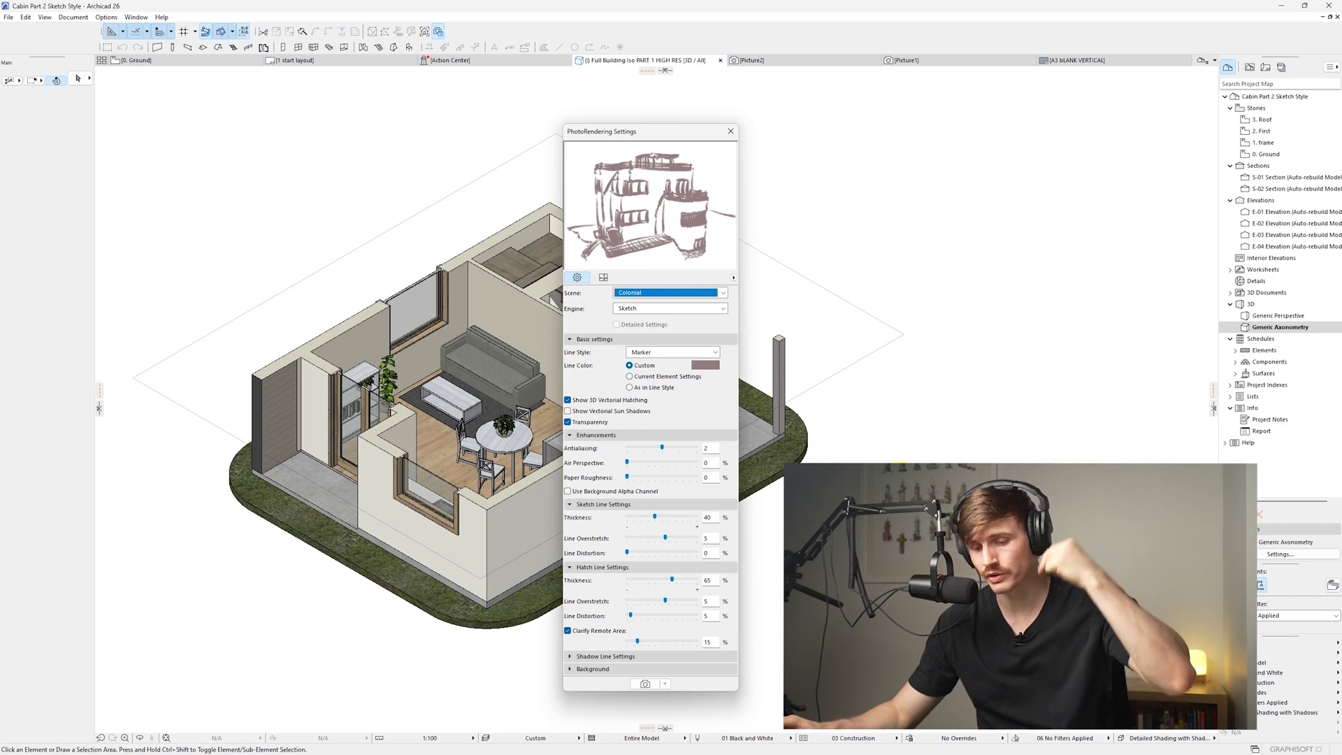
{"action": "left_click", "coordinate": [675, 218]}
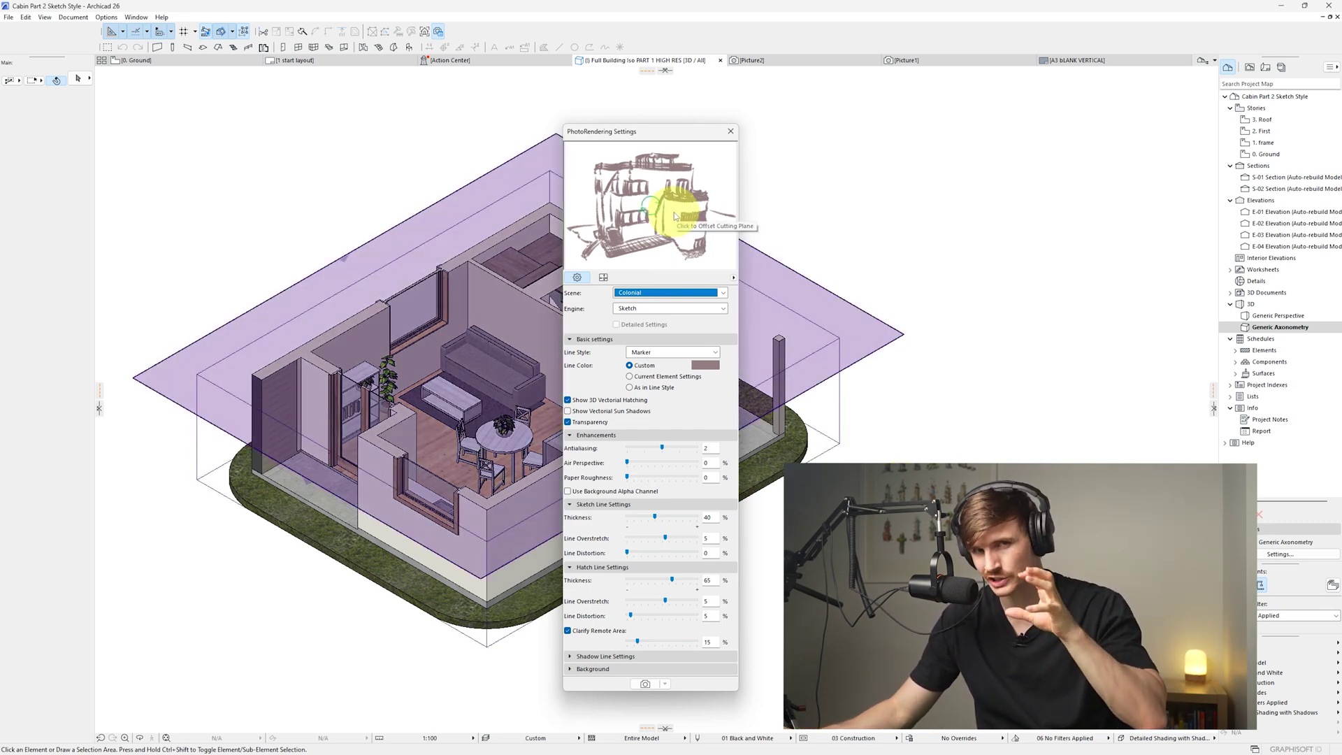
- Render the cutaway as a brown marker sketch into Picture3, then compare the earlier blue sketch
{"action": "left_click", "coordinate": [645, 683]}
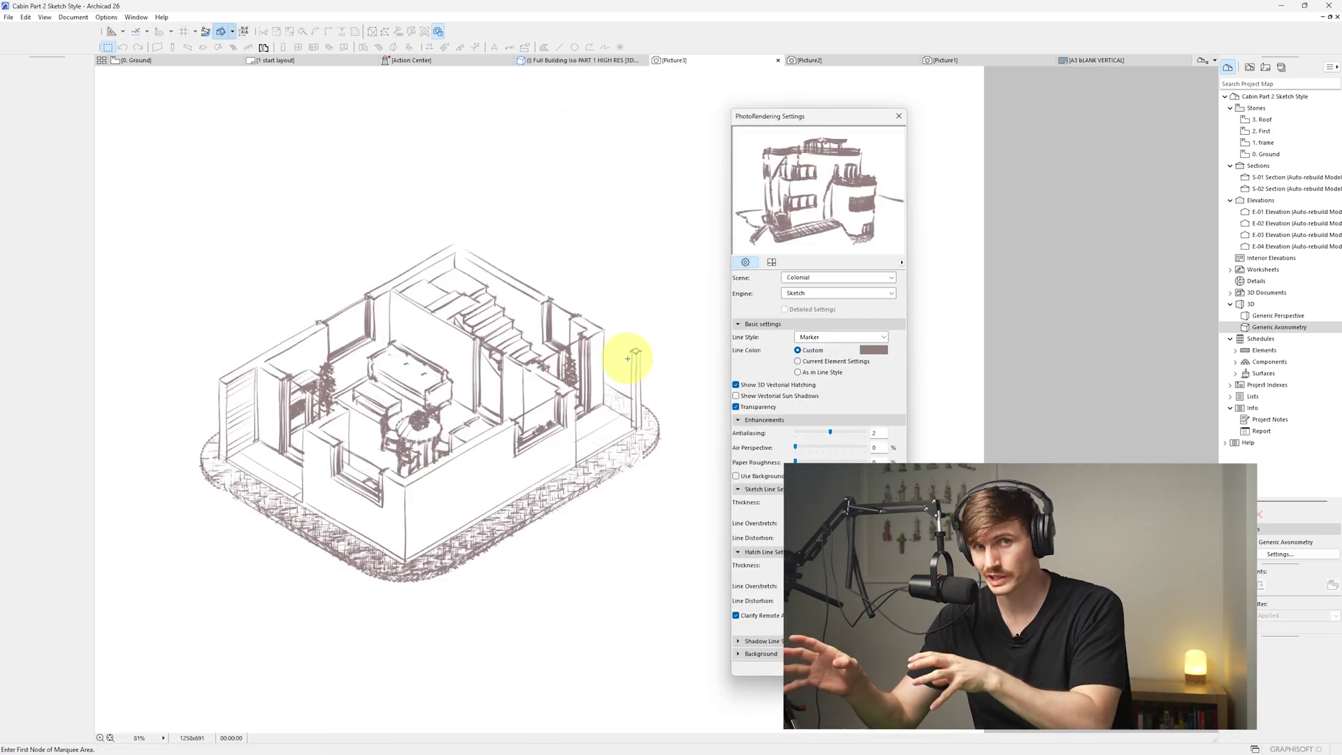
{"action": "scroll", "coordinate": [242, 519], "scroll_direction": "up", "scroll_amount": 4}
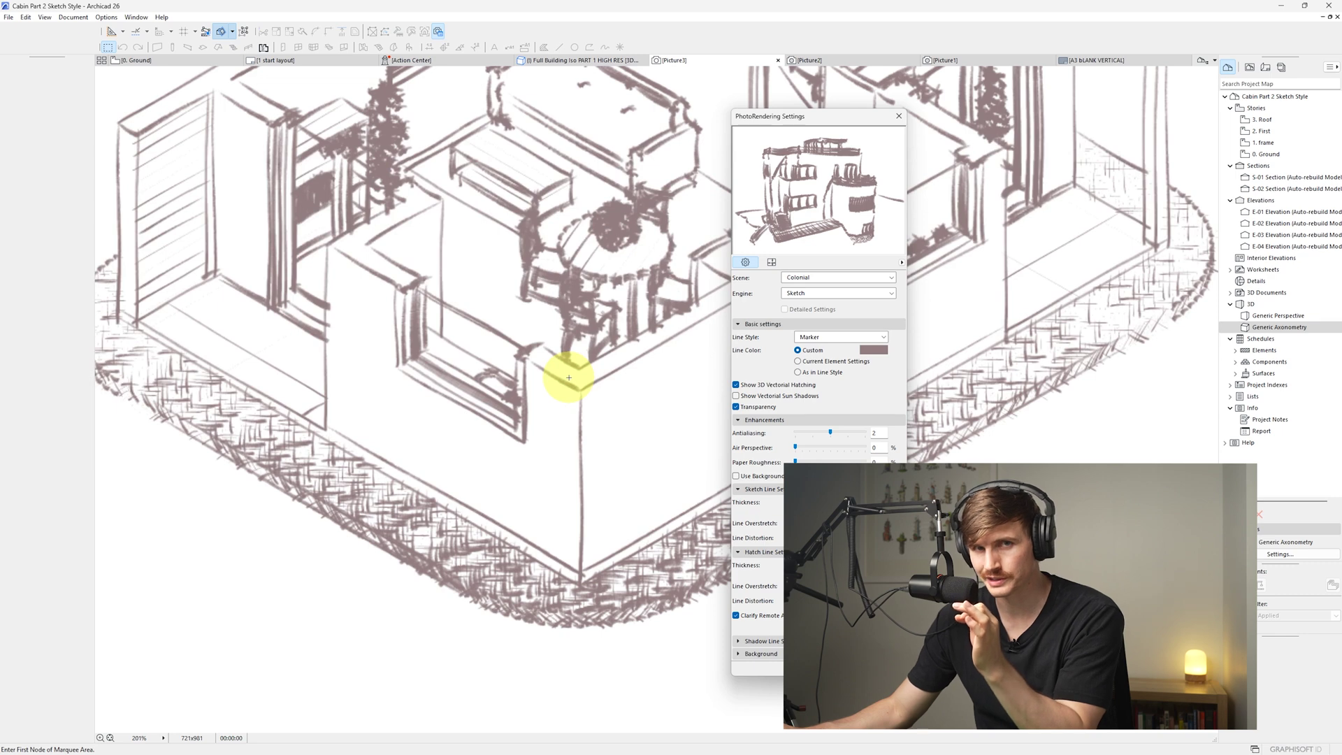
{"action": "key", "text": "ctrl+Tab"}
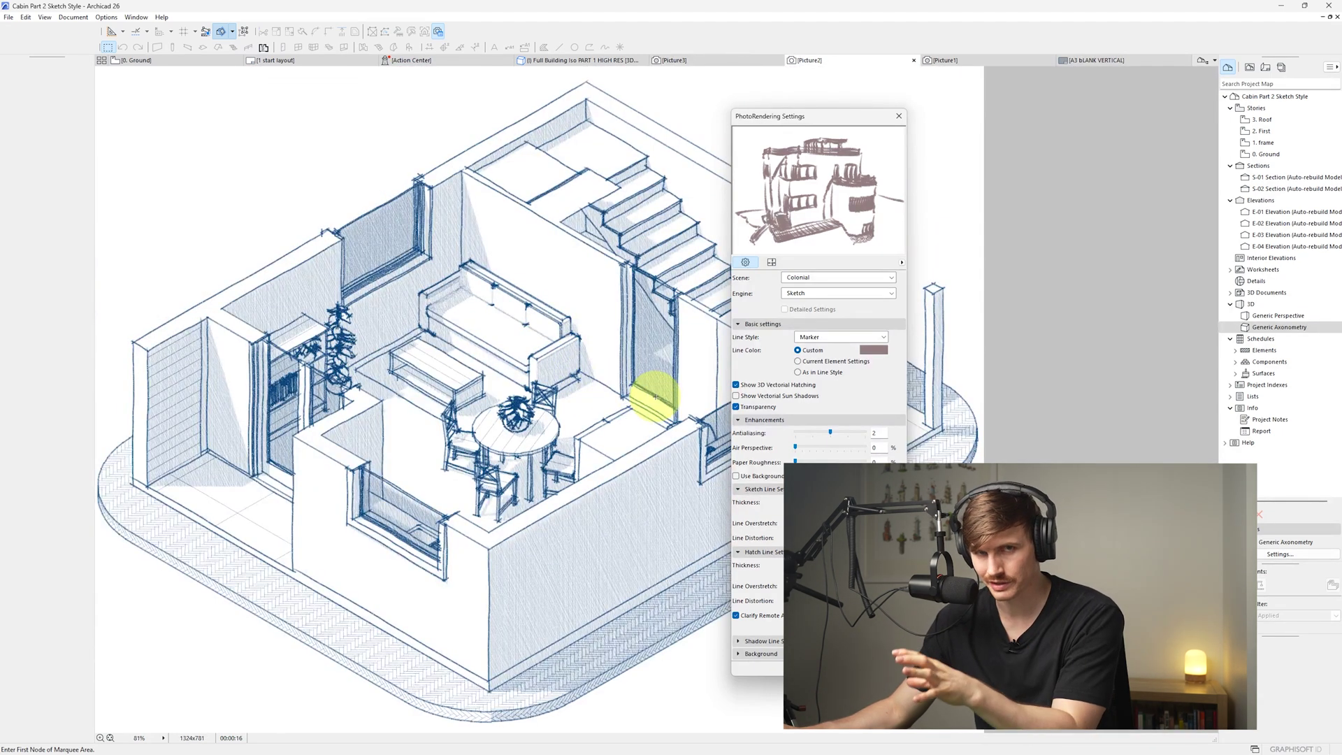
{"action": "key", "text": "F3"}
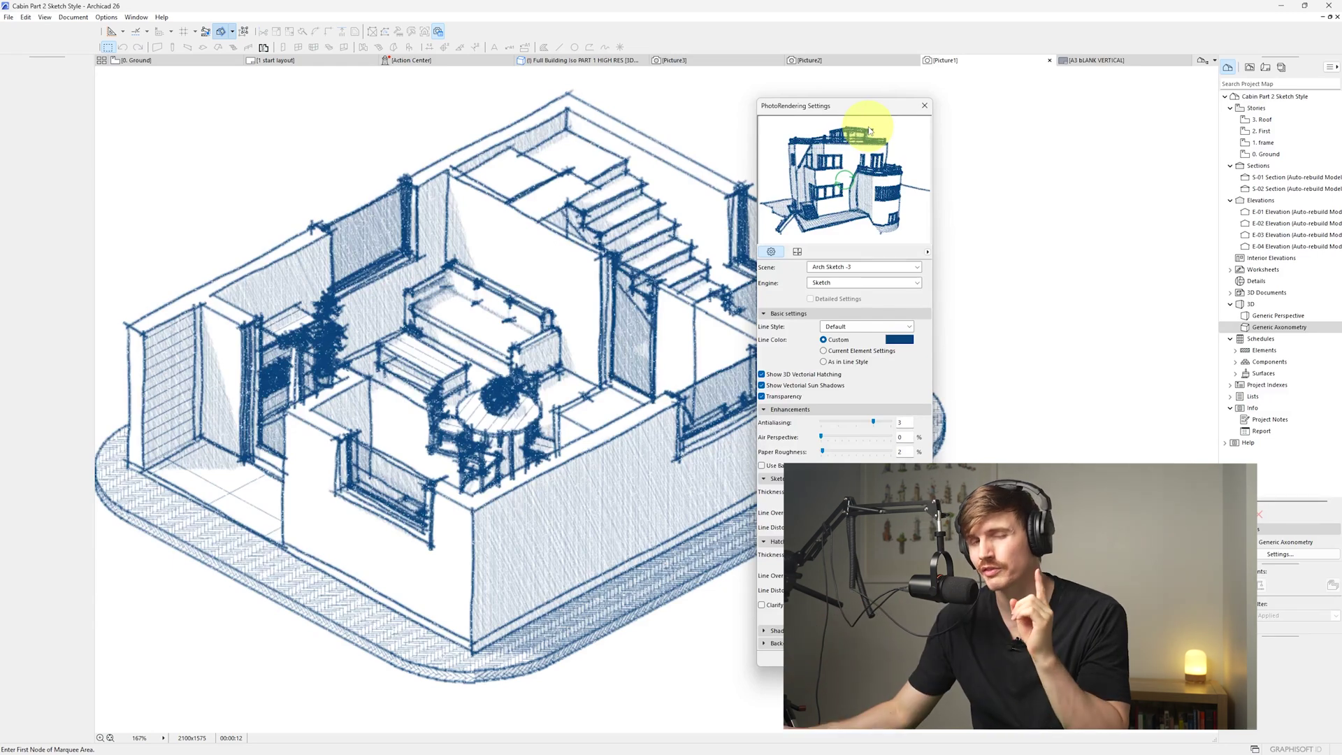
{"action": "left_click", "coordinate": [817, 61]}
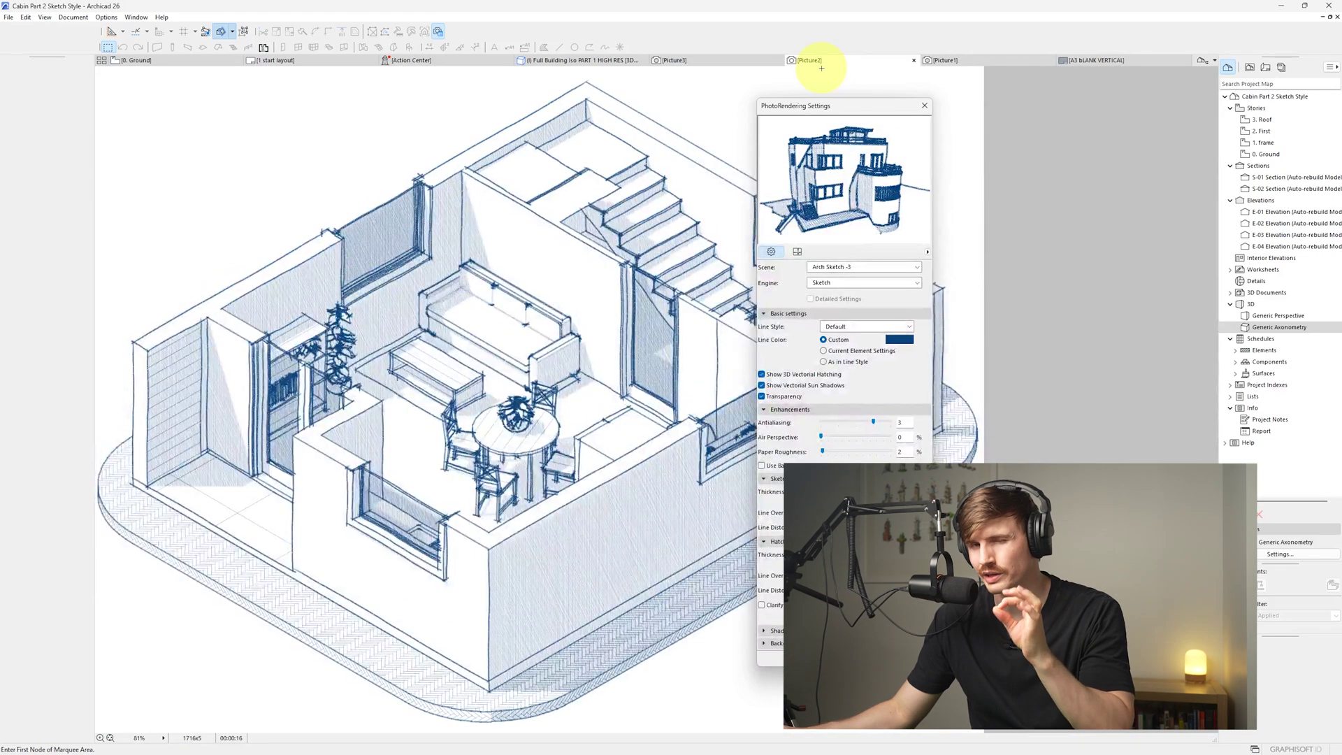
- Set the render size to 2100 × 1575 pixels with the render safe frame shown
{"action": "key", "text": "F3"}
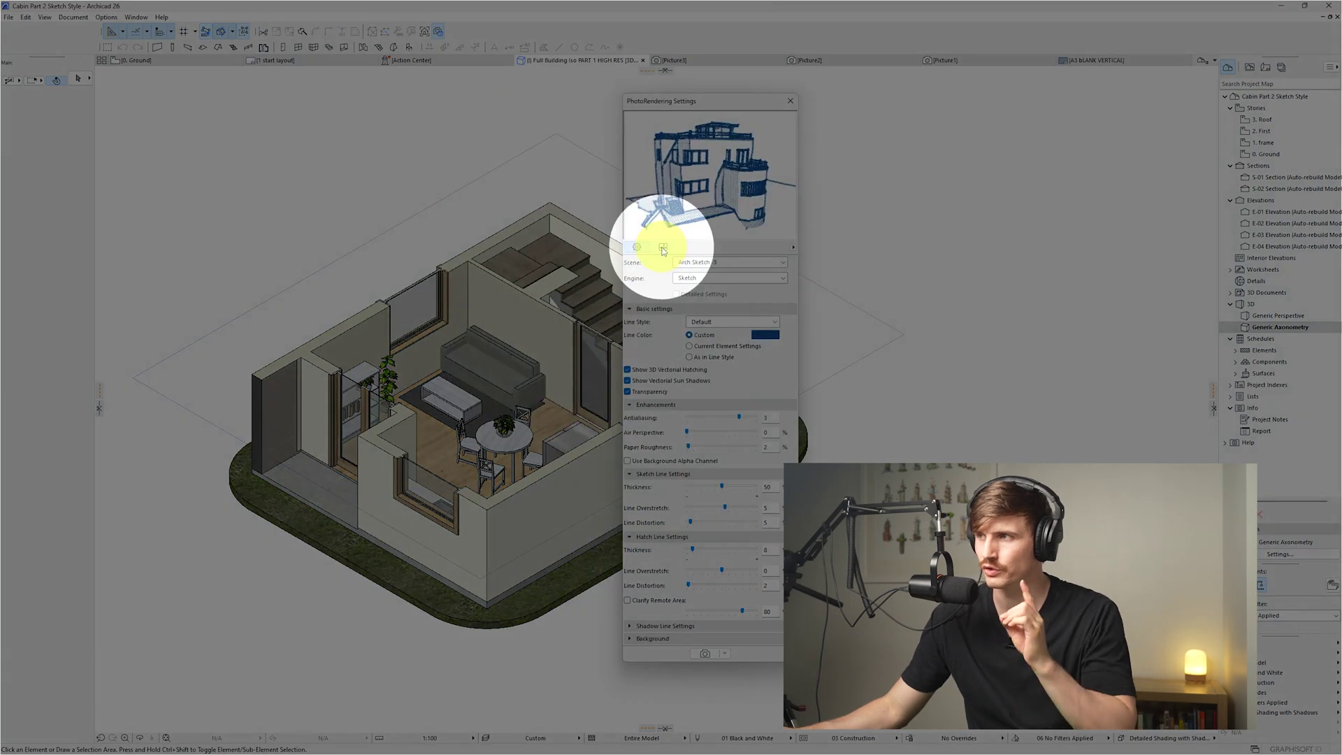
{"action": "left_click", "coordinate": [663, 248]}
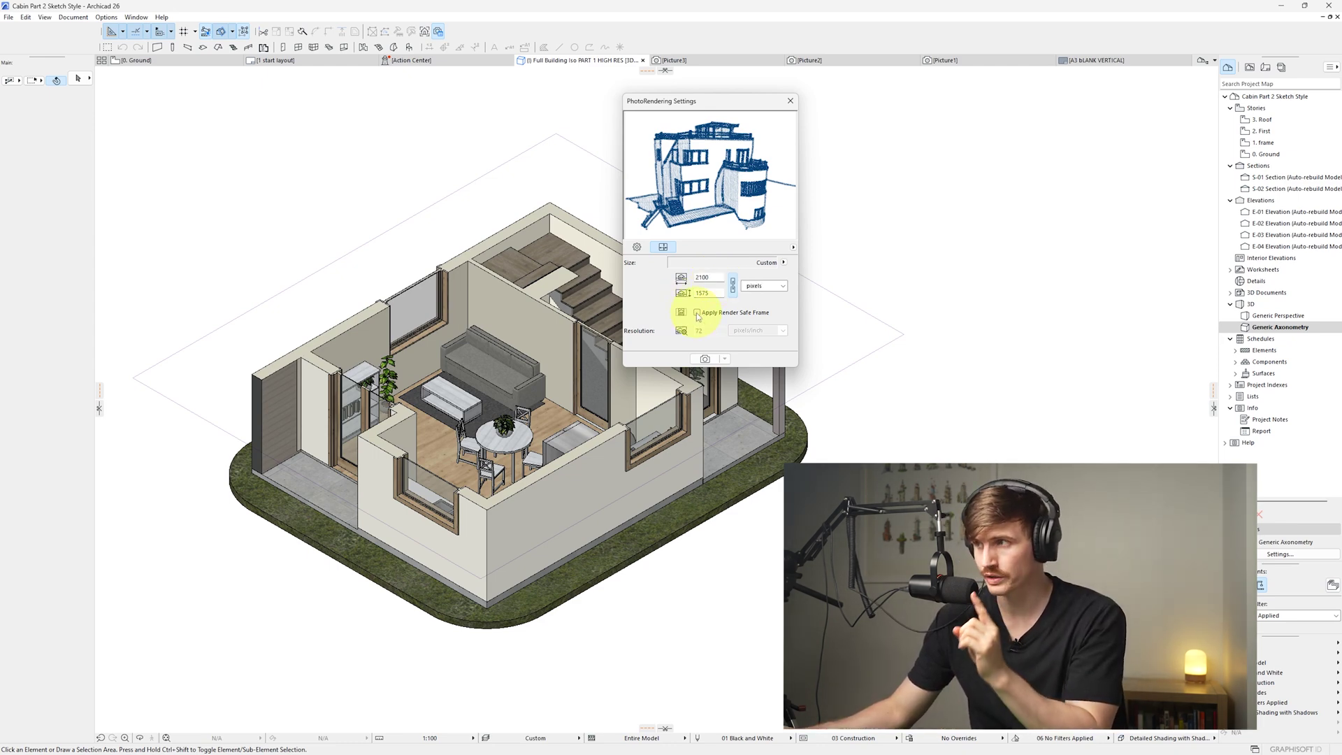
{"action": "left_click", "coordinate": [697, 313]}
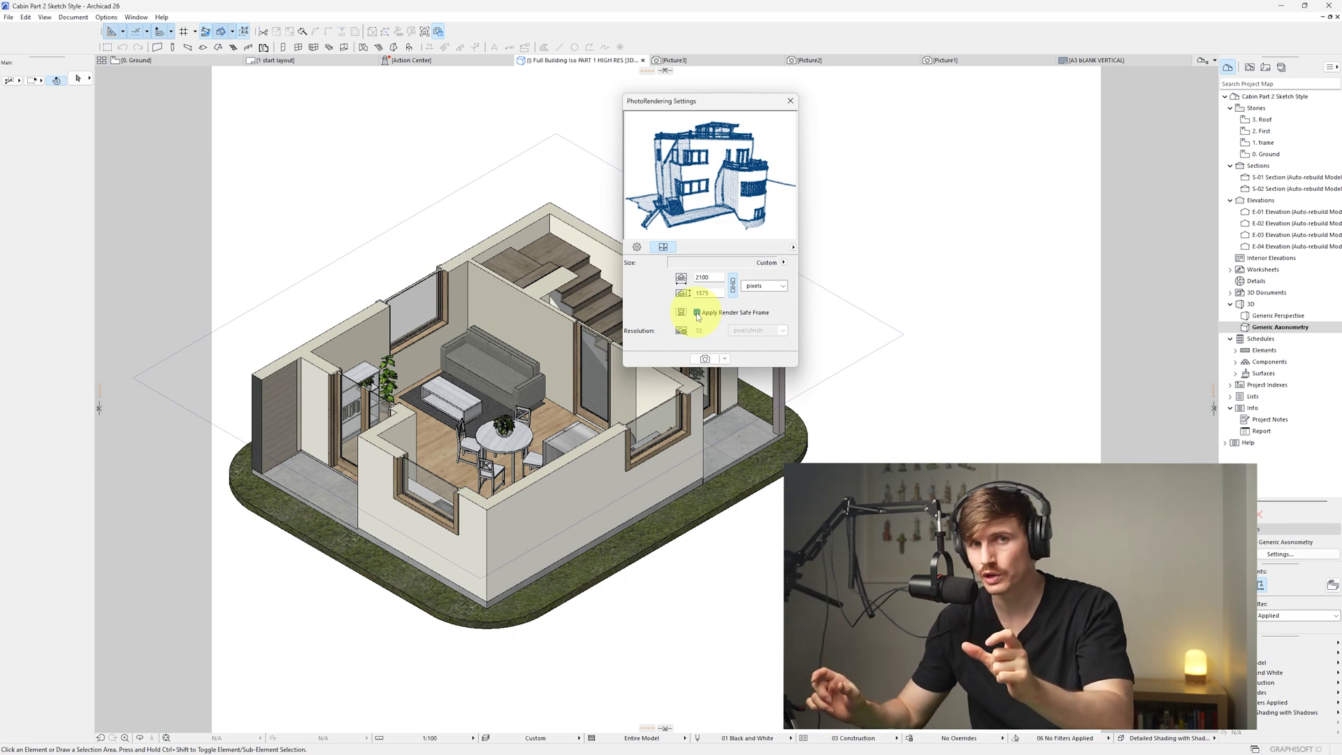
{"action": "key", "text": "Tab"}
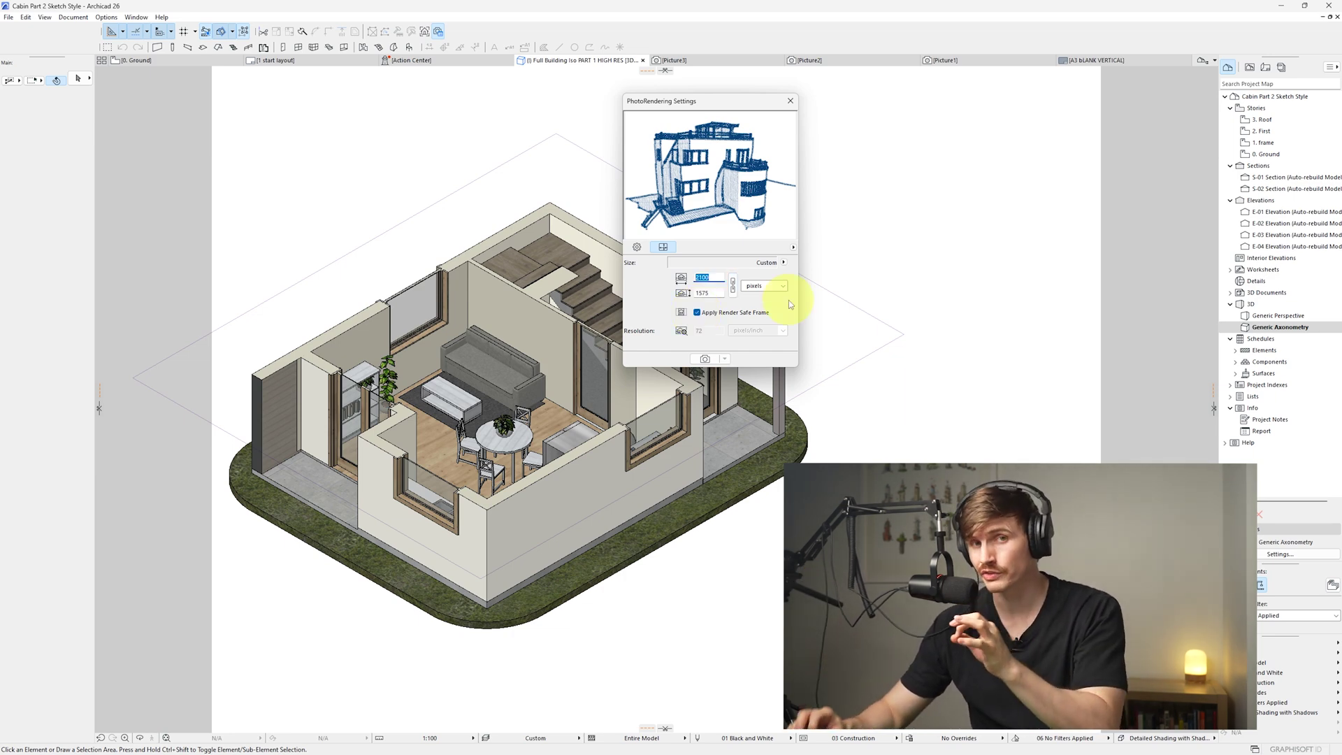
{"action": "type", "text": "15"}
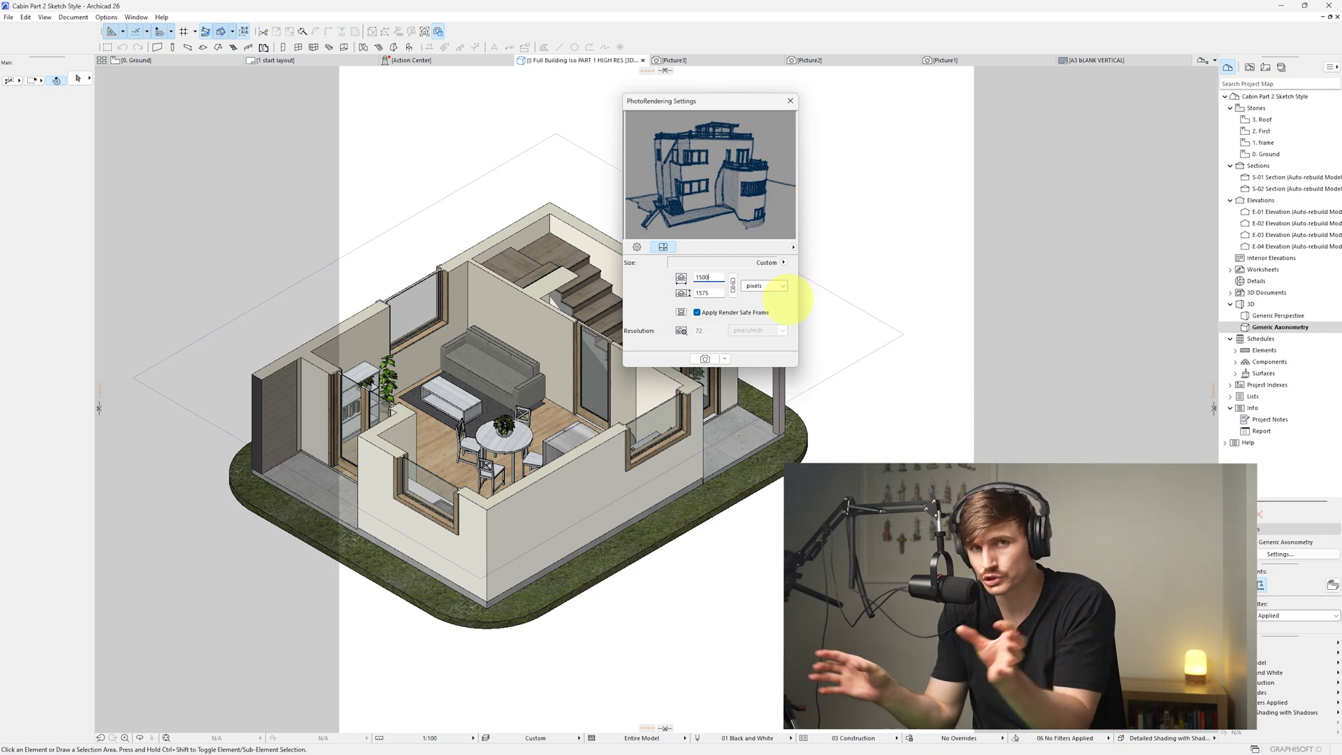
{"action": "left_click", "coordinate": [705, 359]}
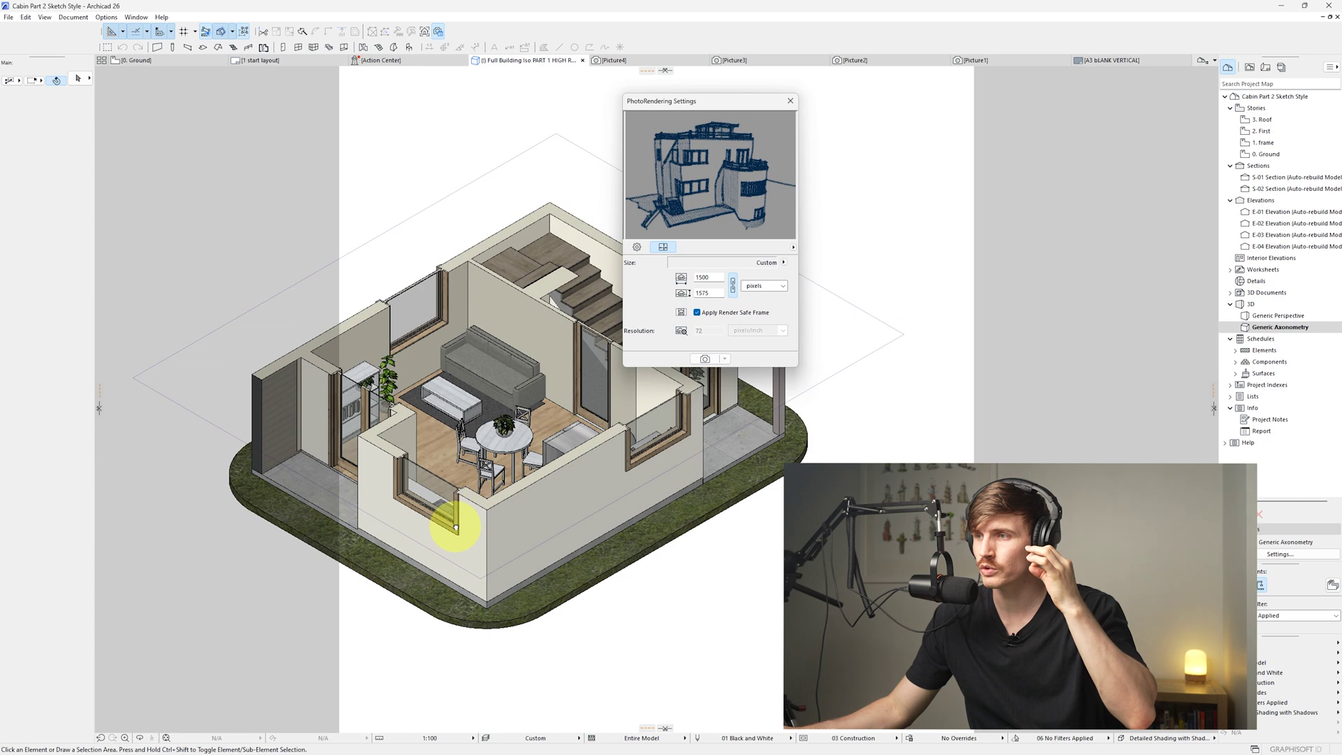
- Orbit and zoom the cutaway model to frame the house closer
{"action": "middle_click_drag", "start_coordinate": [456, 529], "coordinate": [578, 510], "text": "shift"}
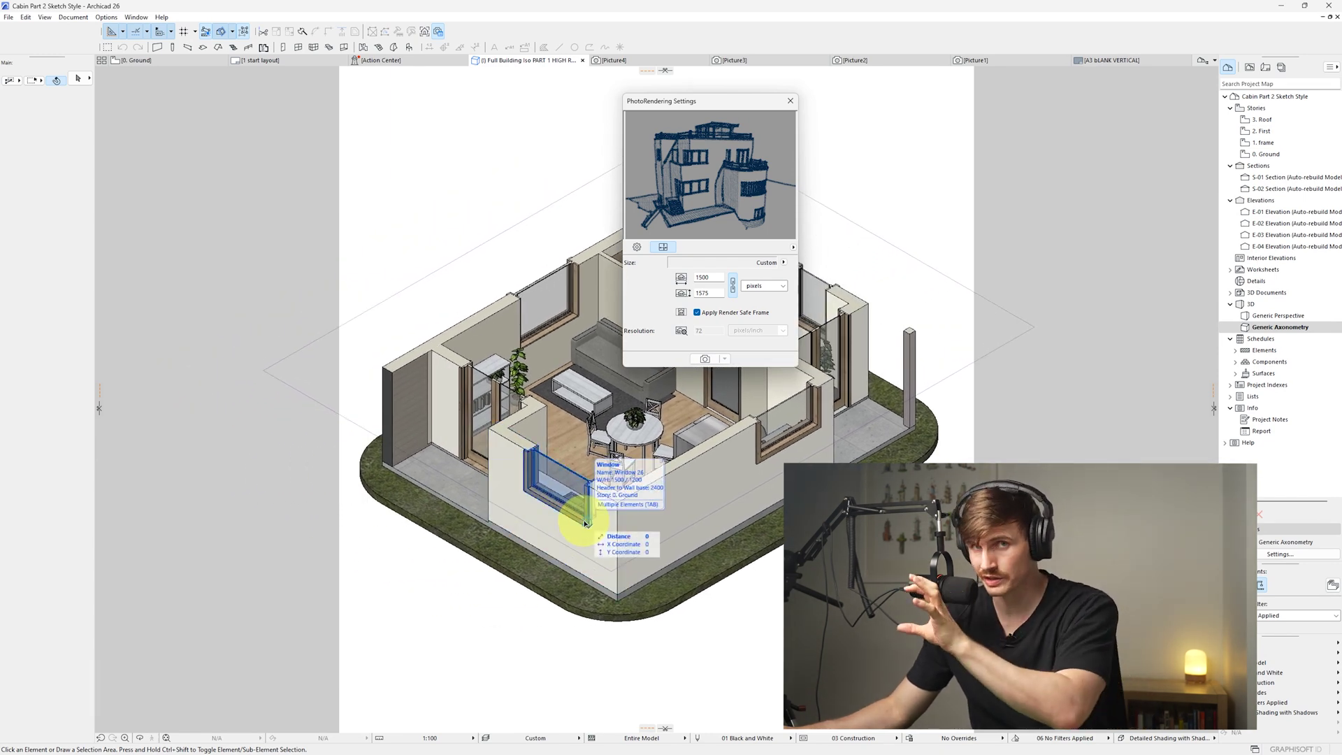
{"action": "key", "text": "Tab"}
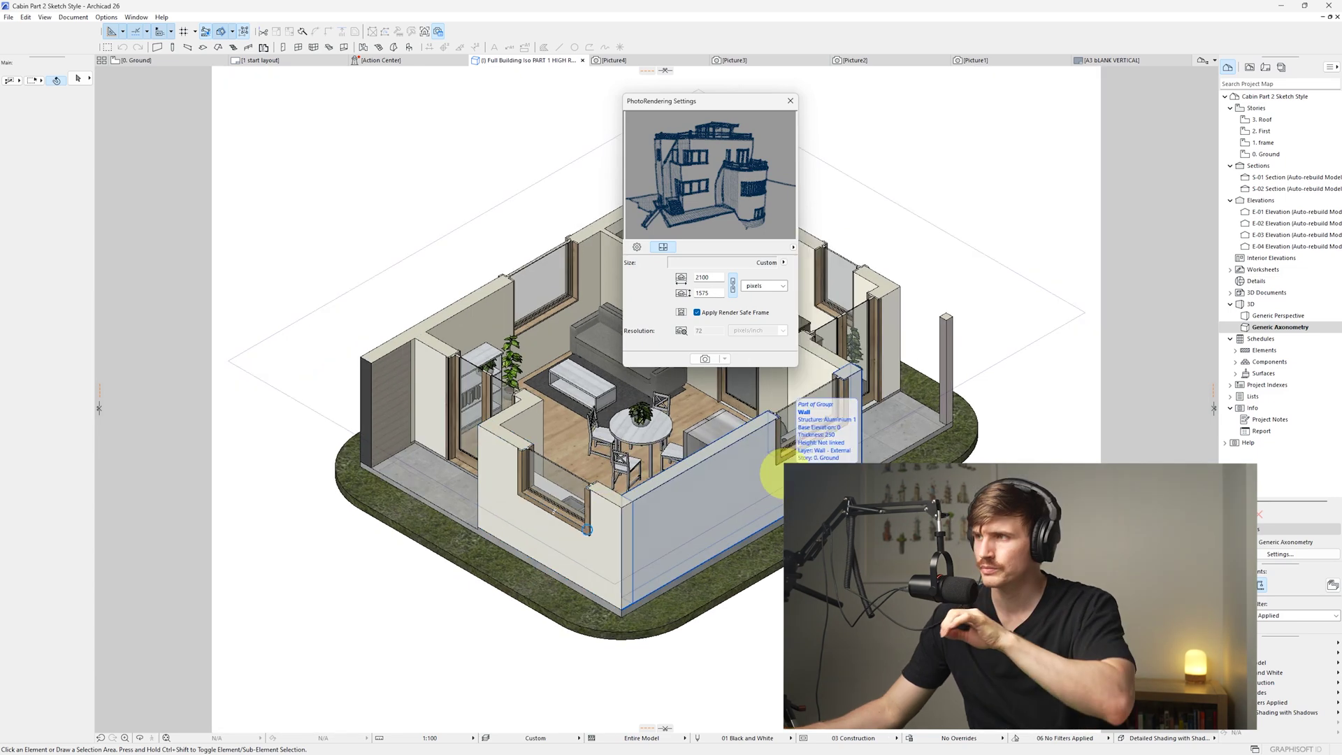
{"action": "scroll", "coordinate": [769, 475], "scroll_direction": "up", "scroll_amount": 2}
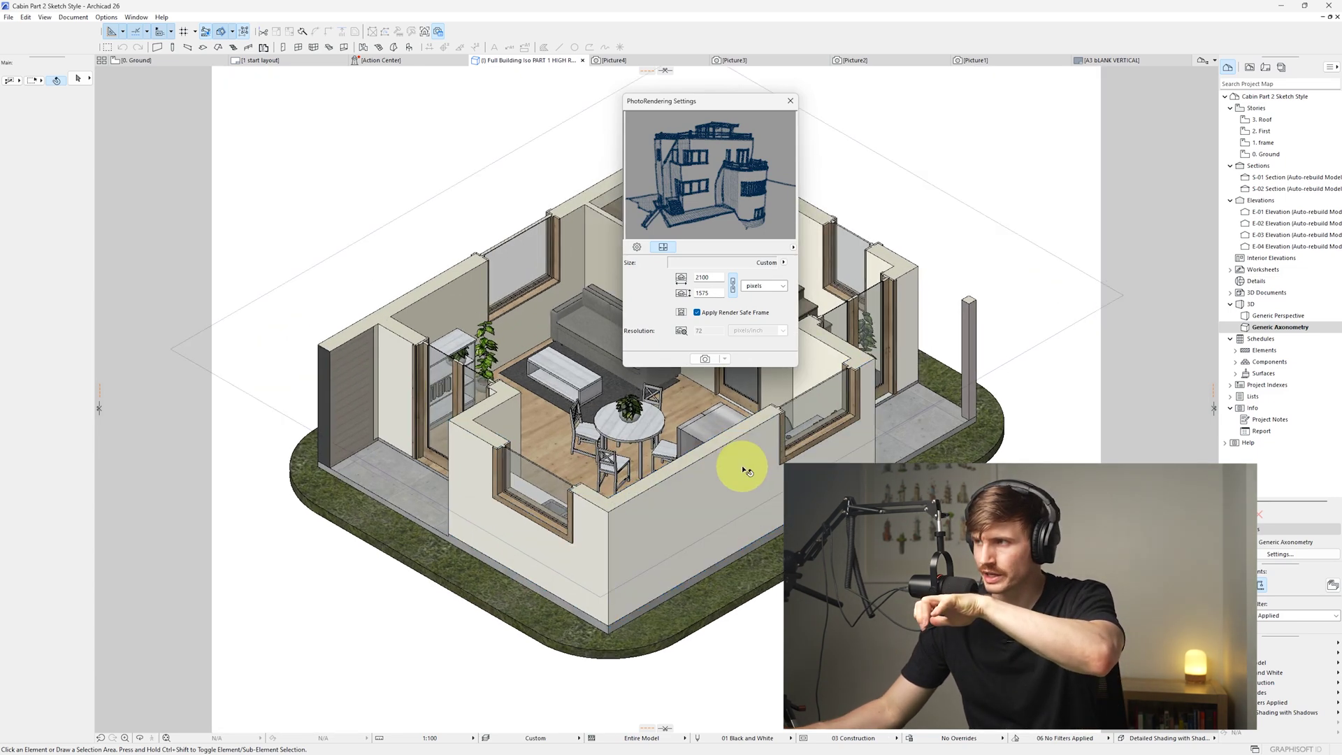
{"action": "scroll", "coordinate": [754, 469], "scroll_direction": "up", "scroll_amount": 2}
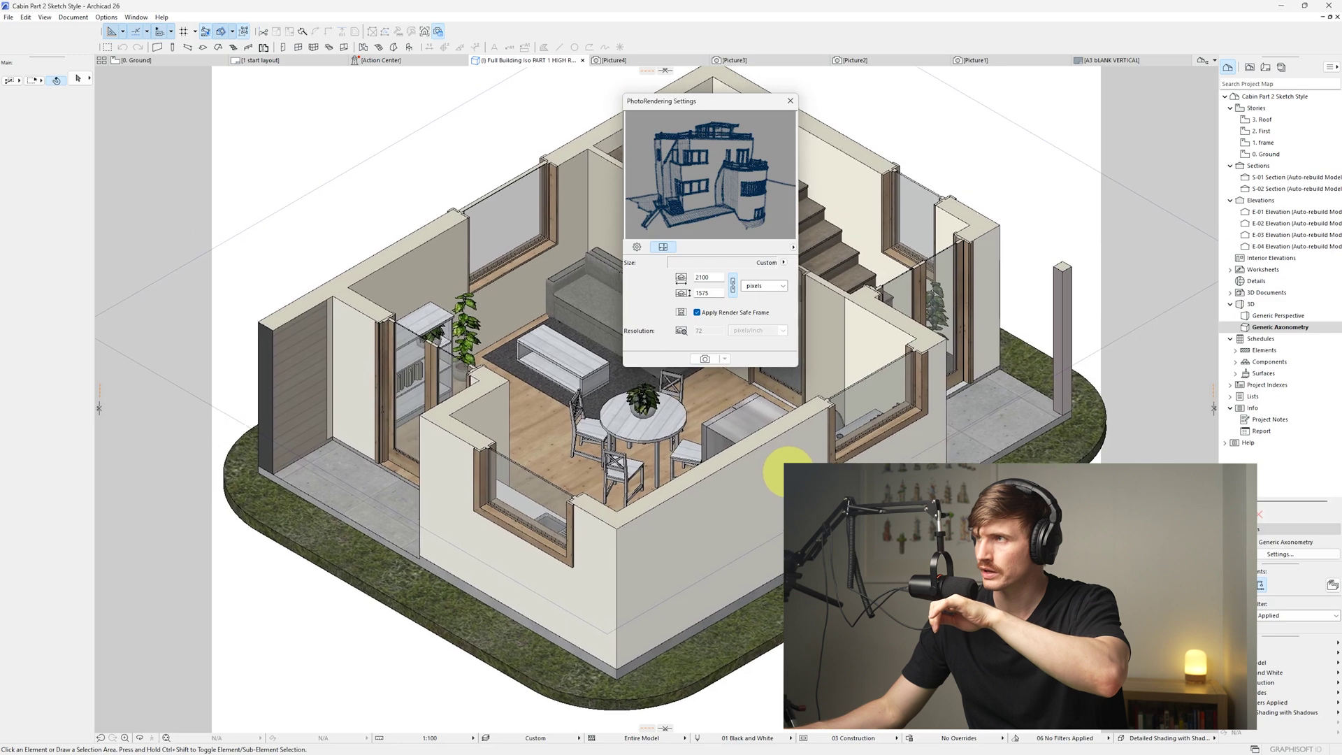
{"action": "middle_click_drag", "start_coordinate": [782, 482], "coordinate": [783, 487]}
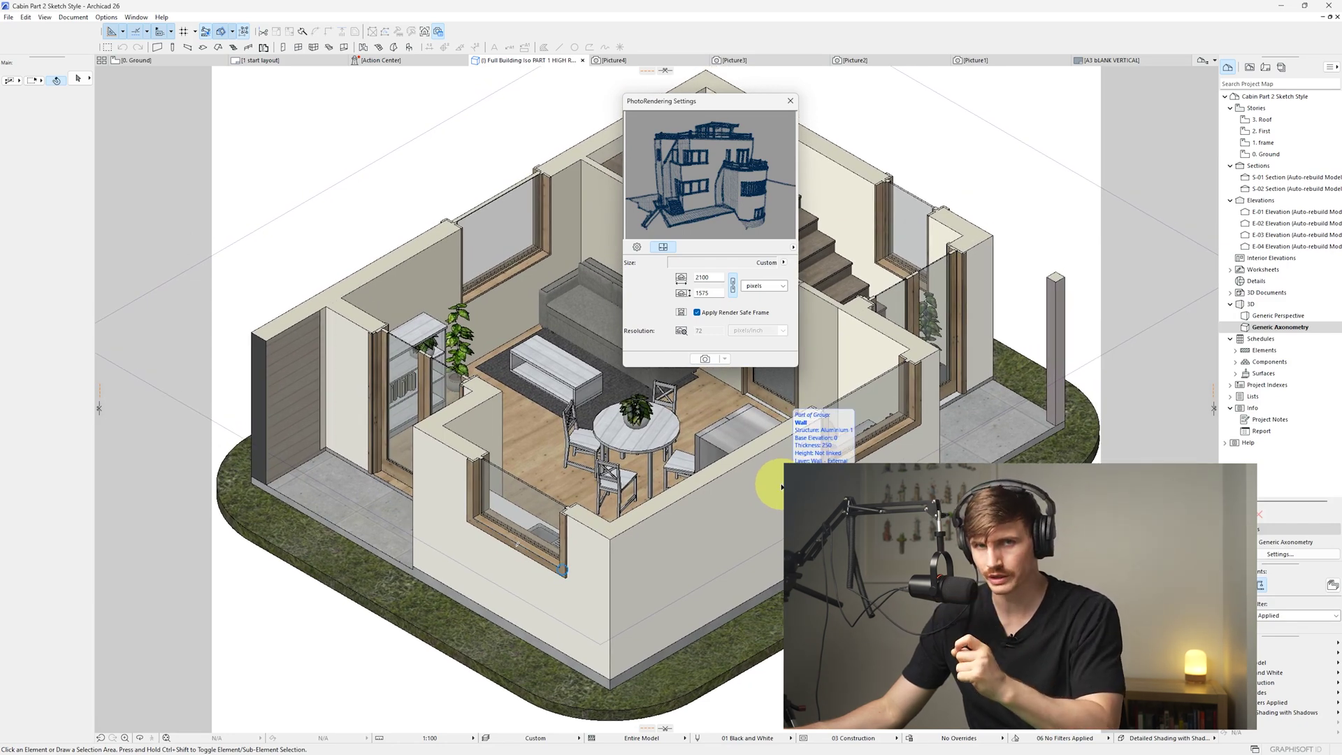
- Render a blue sketch of the cutaway and move the rendering settings palette aside
{"action": "left_click", "coordinate": [704, 359]}
{"action": "left_click_drag", "start_coordinate": [725, 110], "coordinate": [1113, 145]}
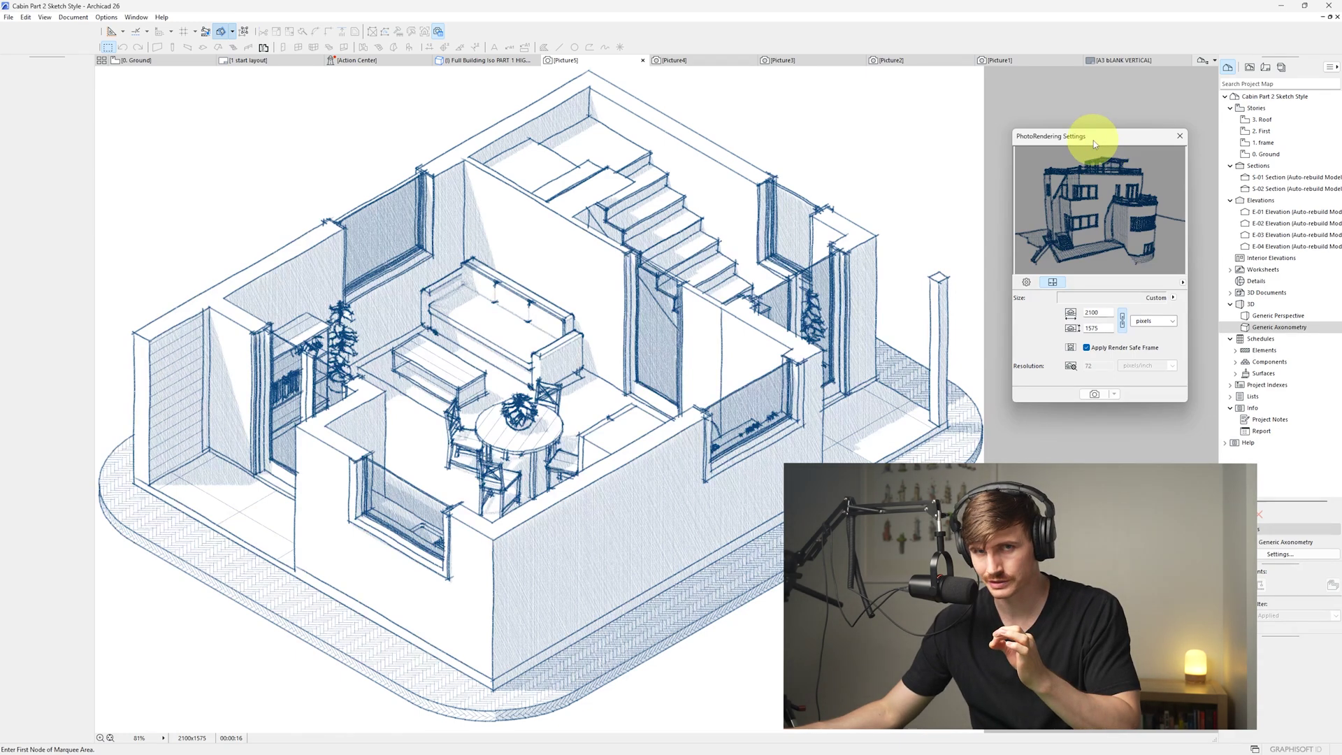
{"action": "key", "text": "F3"}
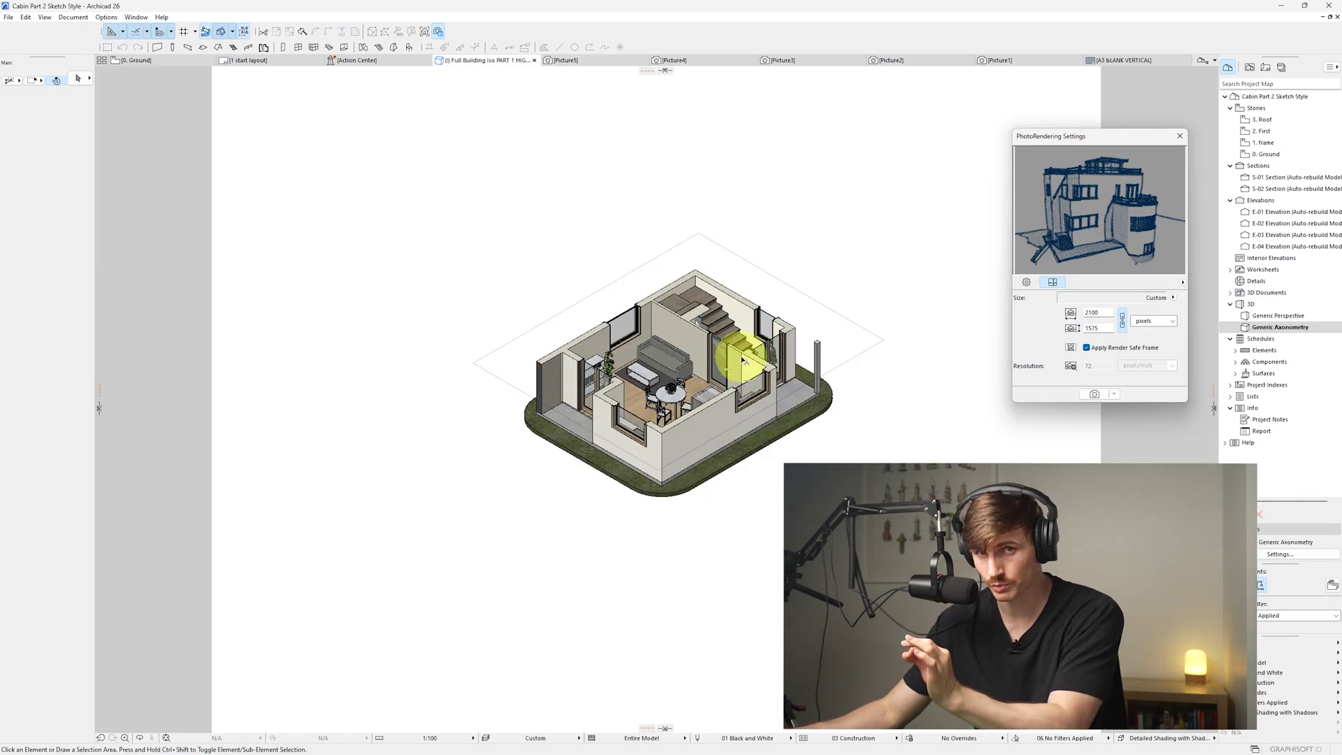
- Render the house sketch again, inspect the result, and return to the 3D view
{"action": "left_click", "coordinate": [1094, 394]}
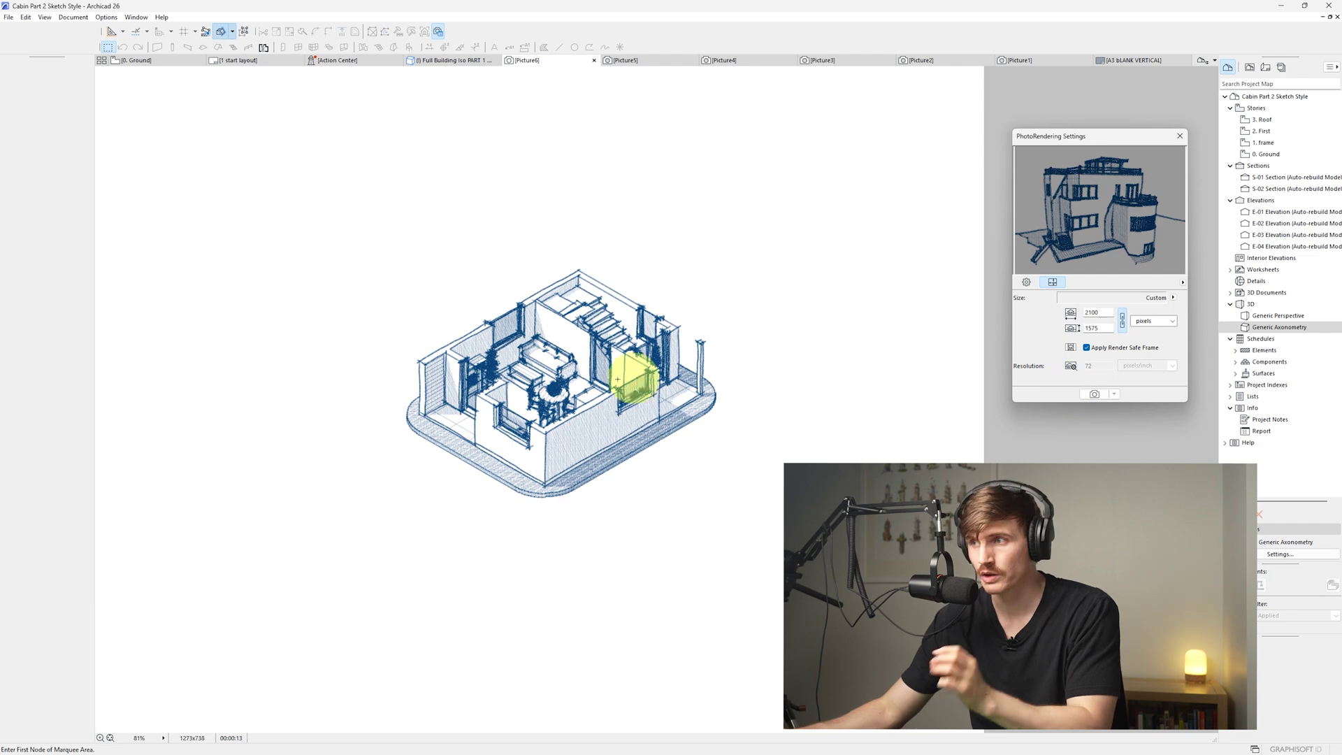
{"action": "scroll", "coordinate": [633, 378], "scroll_direction": "up", "scroll_amount": 5}
{"action": "middle_click_drag", "start_coordinate": [743, 417], "coordinate": [533, 412]}
{"action": "scroll", "coordinate": [533, 412], "scroll_direction": "down", "scroll_amount": 2}
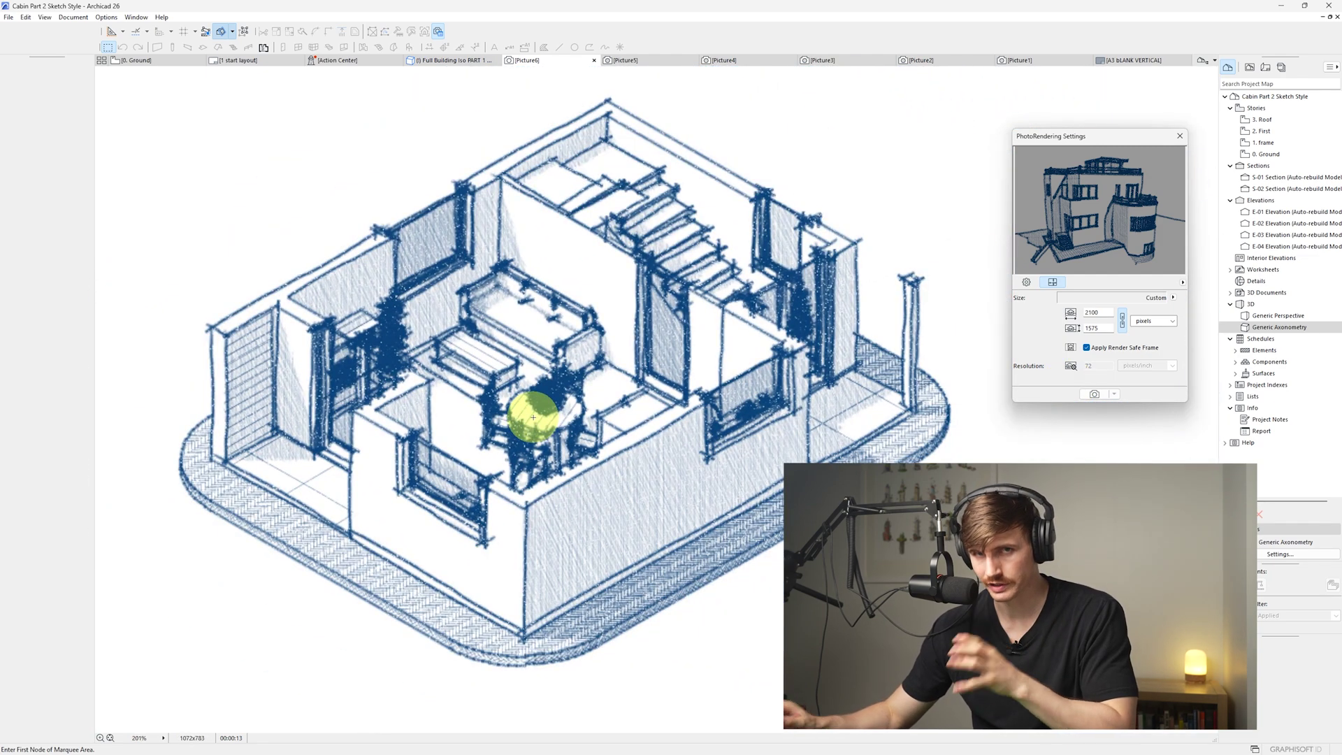
{"action": "key", "text": "F3"}
{"action": "scroll", "coordinate": [786, 397], "scroll_direction": "up", "scroll_amount": 6}
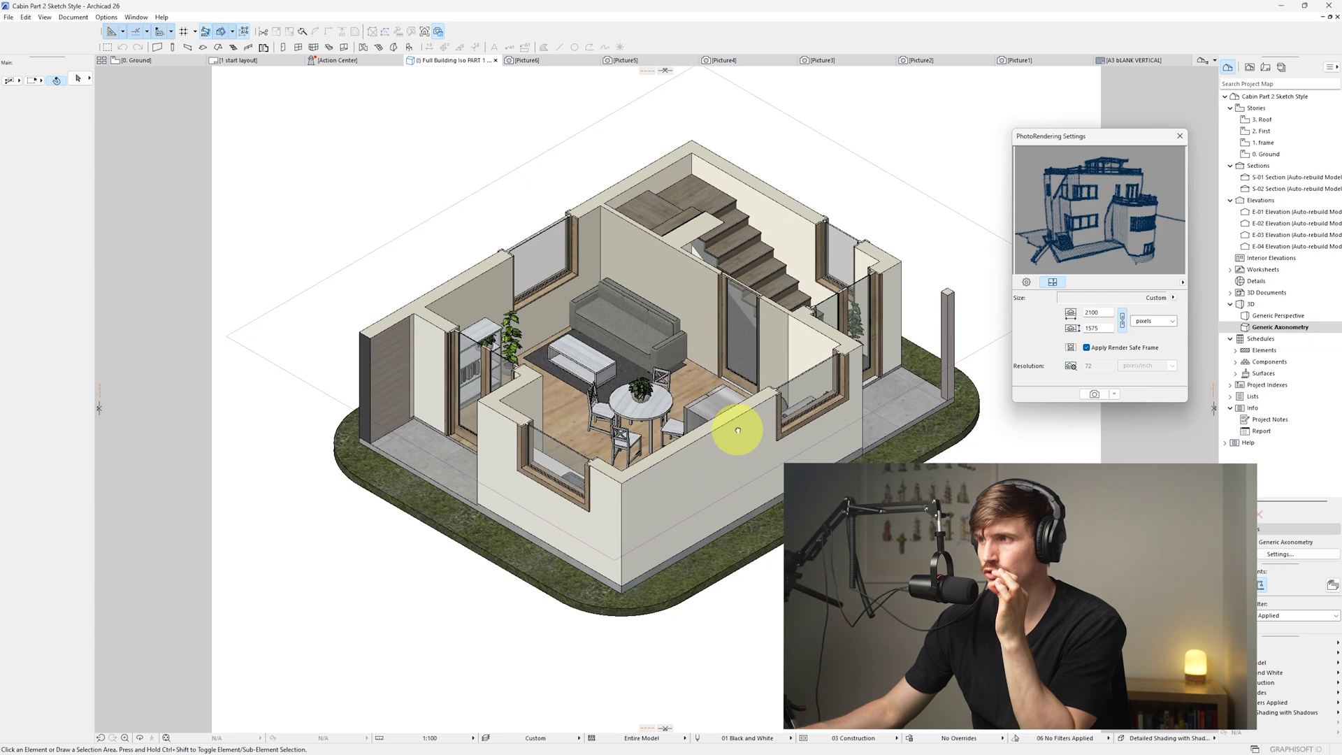
{"action": "scroll", "coordinate": [718, 453], "scroll_direction": "up", "scroll_amount": 2}
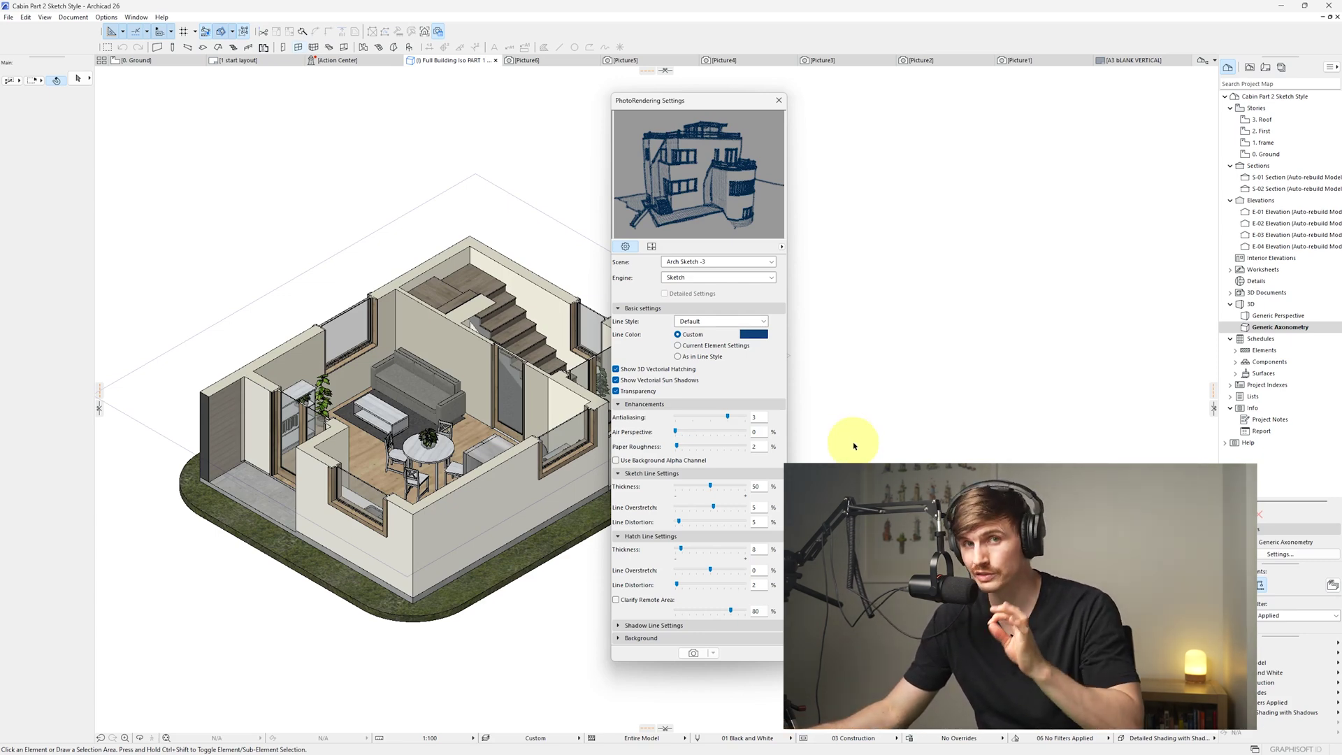
- Store the current Sketch settings via Store Scene as 'Arch Sketch 4'
{"action": "left_click", "coordinate": [679, 278]}
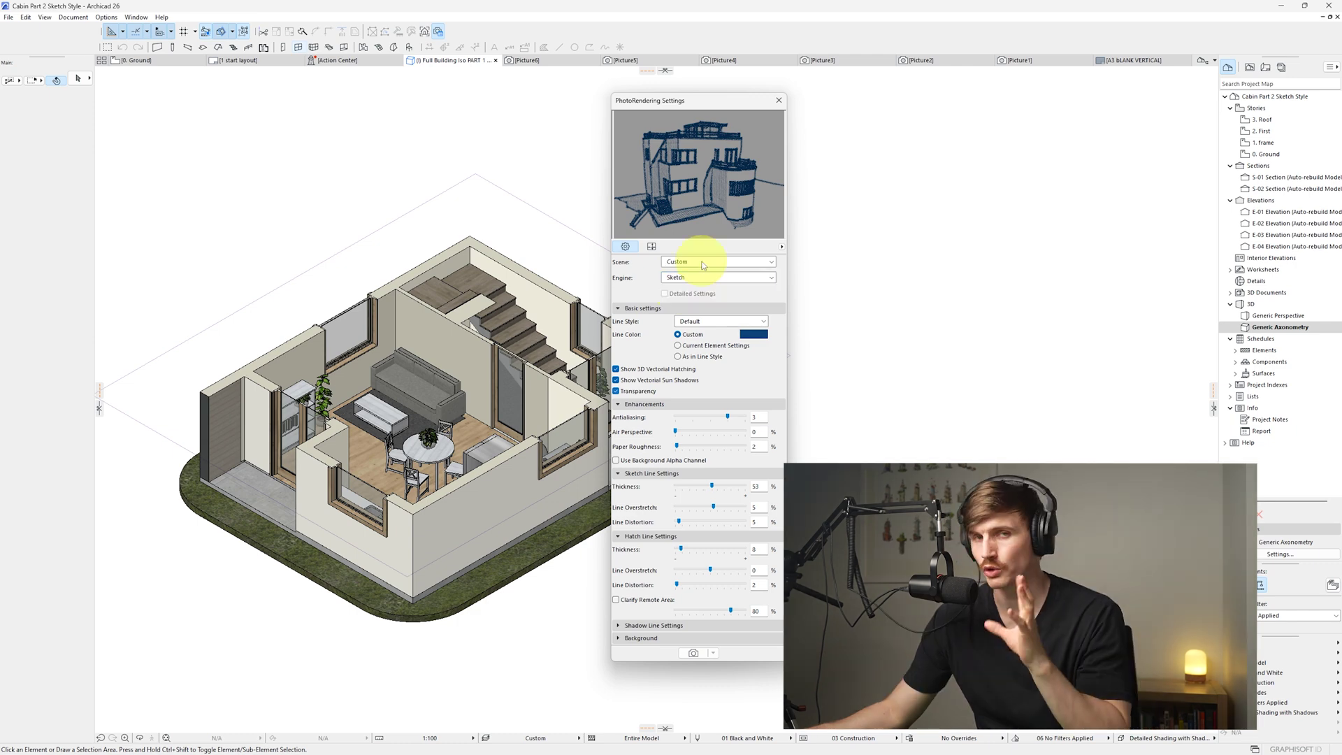
{"action": "left_click", "coordinate": [703, 266]}
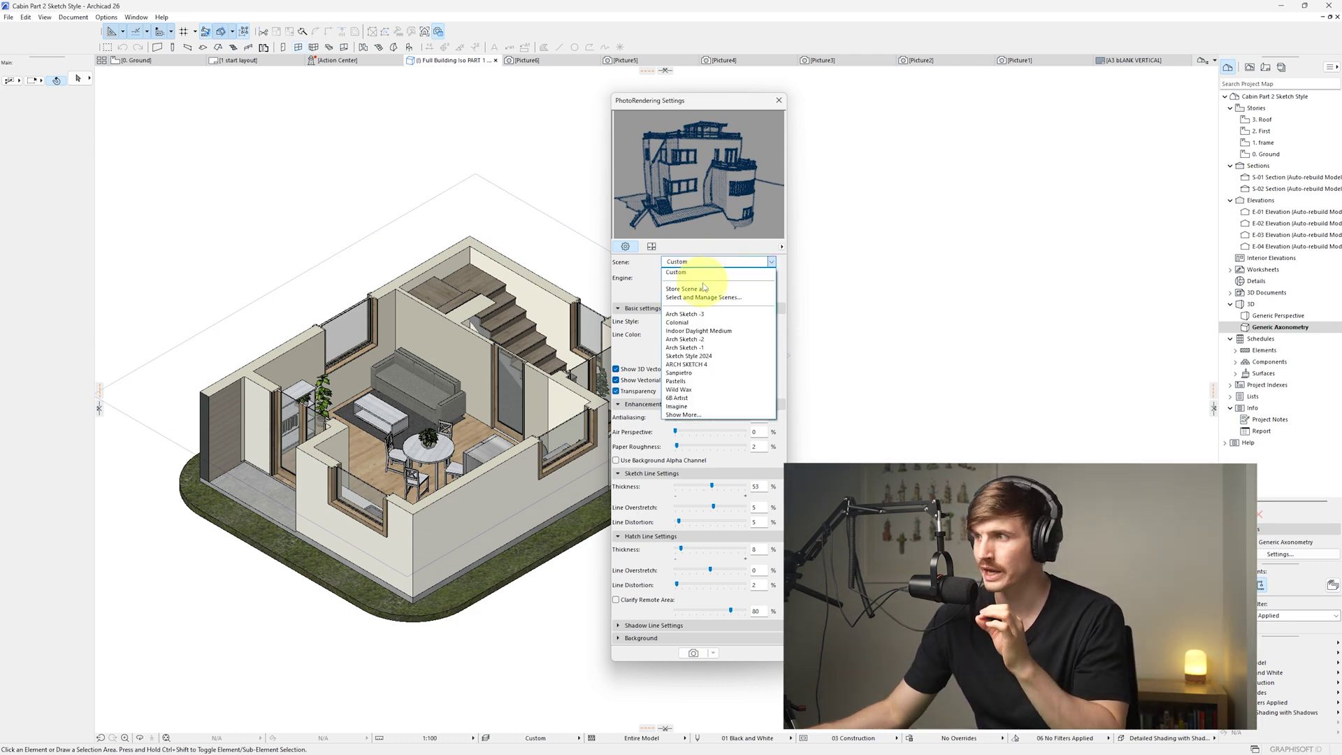
{"action": "left_click", "coordinate": [704, 289]}
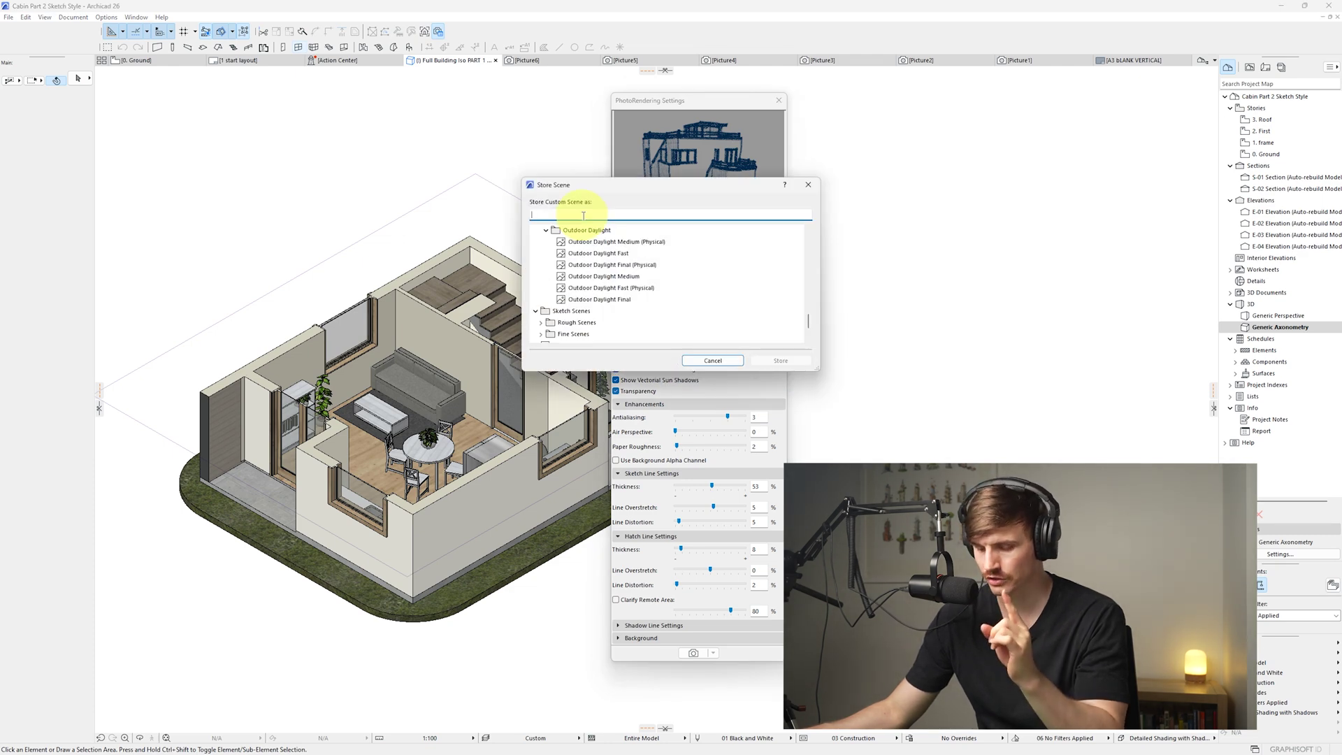
{"action": "type", "text": "Arch Sketch 4"}
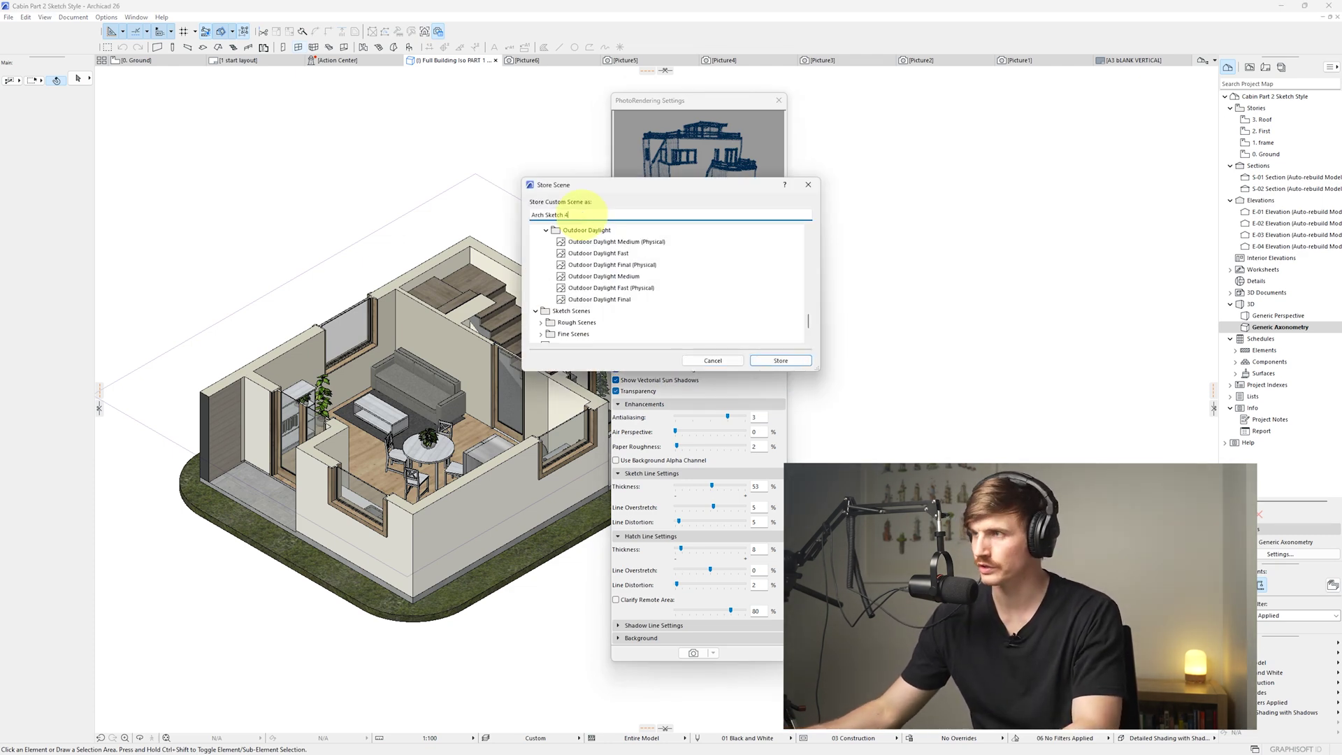
{"action": "left_click", "coordinate": [770, 360]}
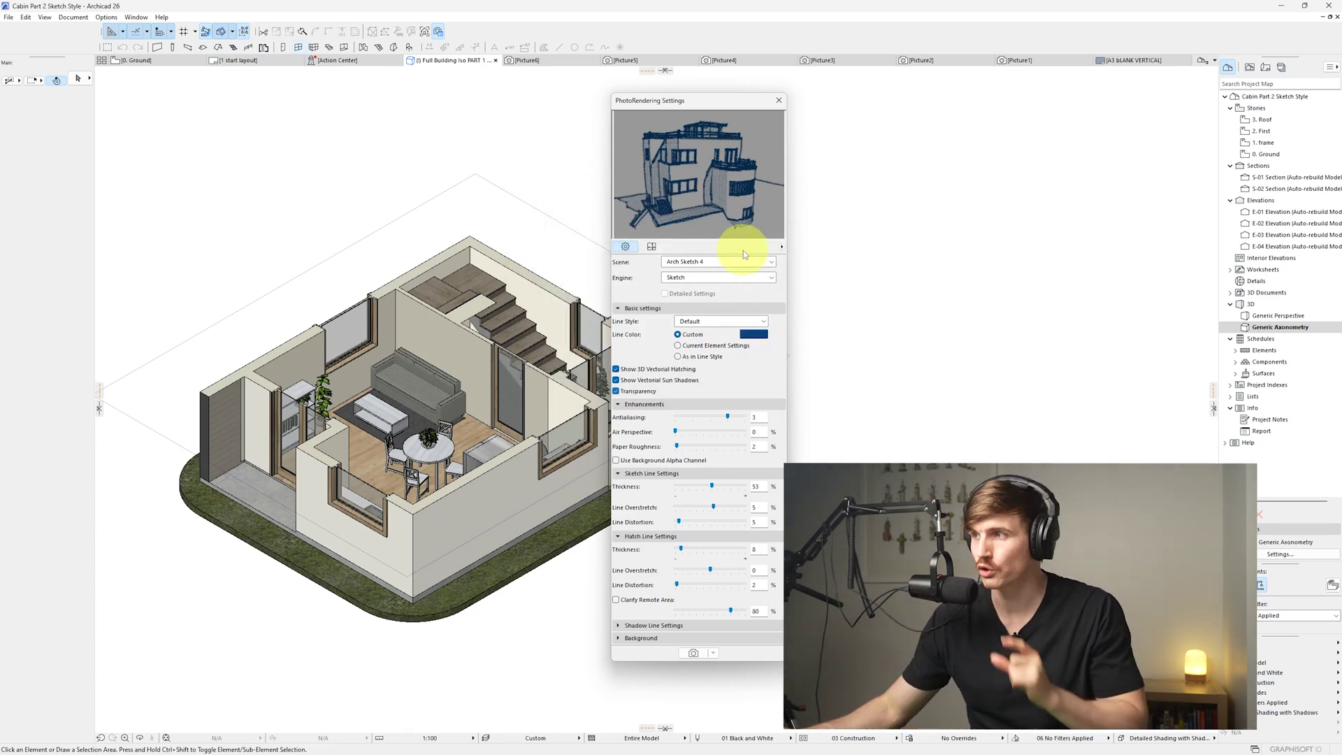
- Export the Arch Sketch 4 scene to a .renderingscene file from the scene manager
{"action": "left_click", "coordinate": [773, 266]}
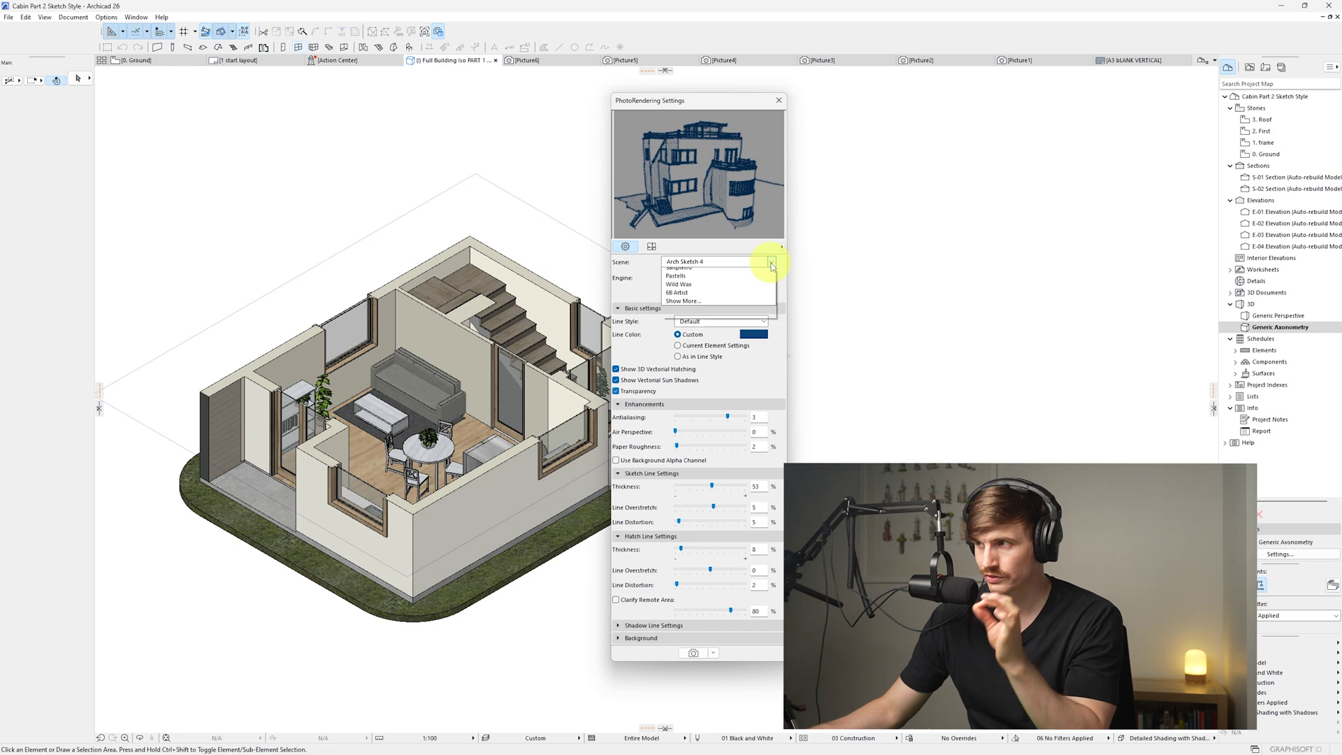
{"action": "left_click", "coordinate": [689, 399]}
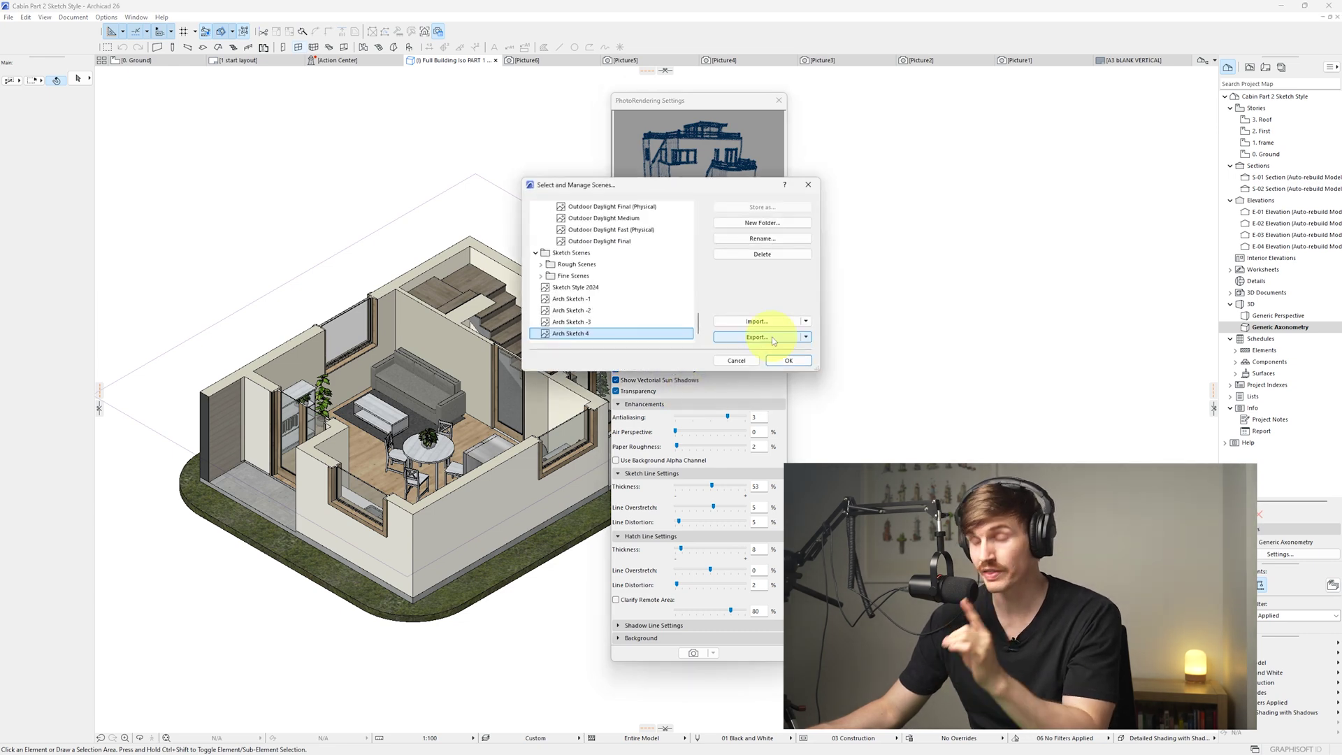
{"action": "left_click", "coordinate": [771, 337]}
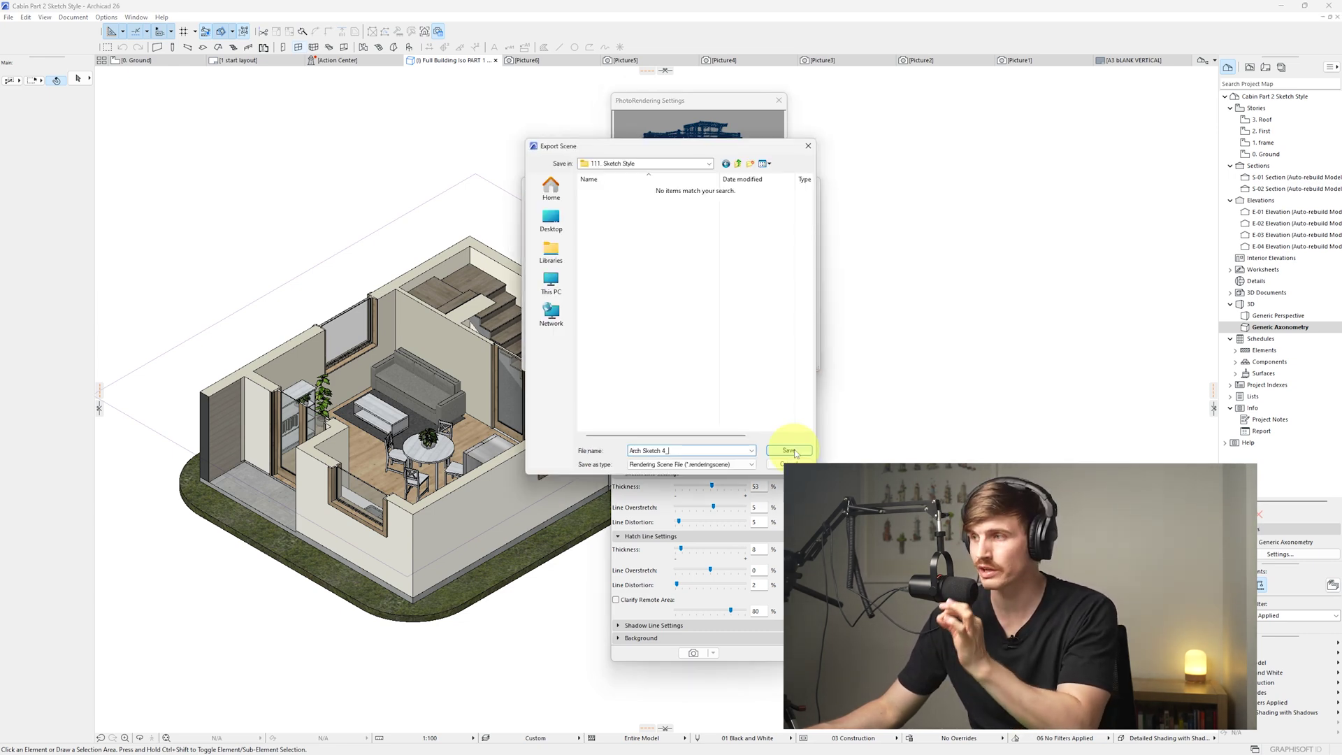
{"action": "left_click", "coordinate": [789, 451]}
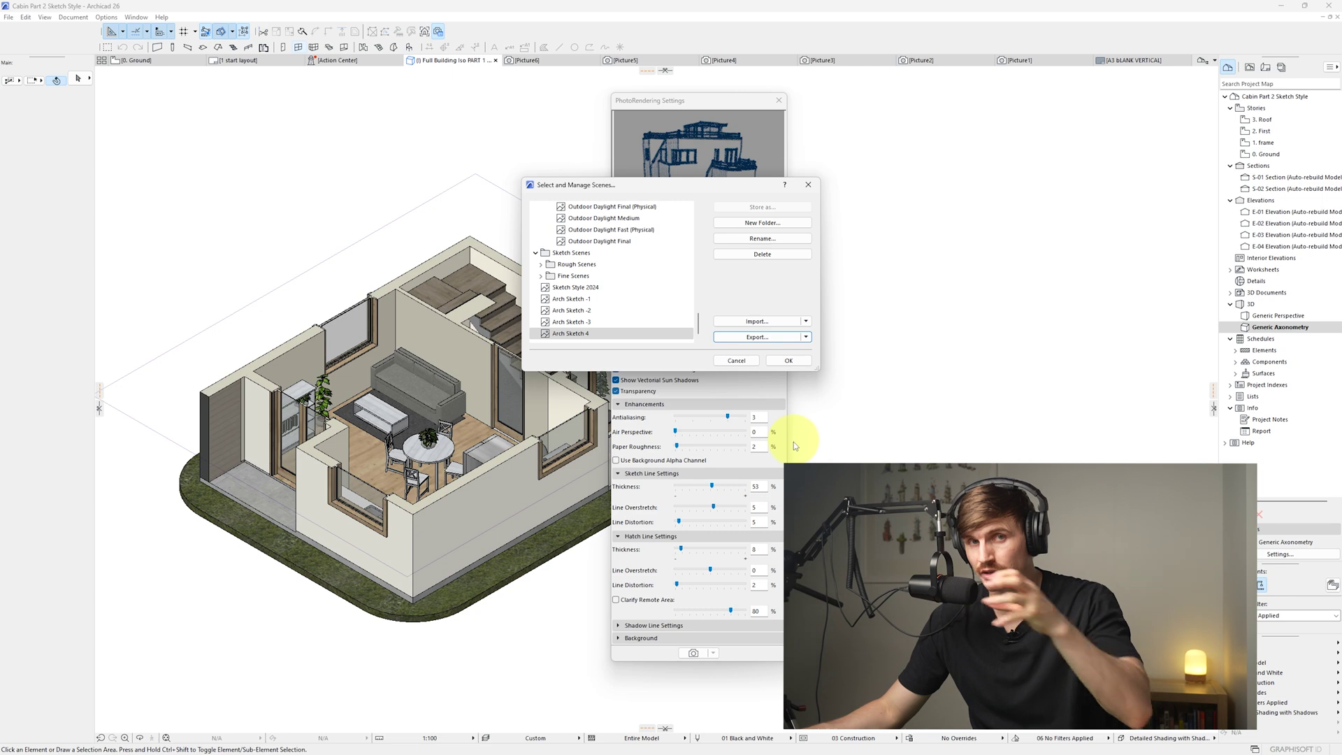
- Import the exported Arch Sketch 4 scene file, making Arch Sketch 4 1 active
{"action": "left_click", "coordinate": [772, 323]}
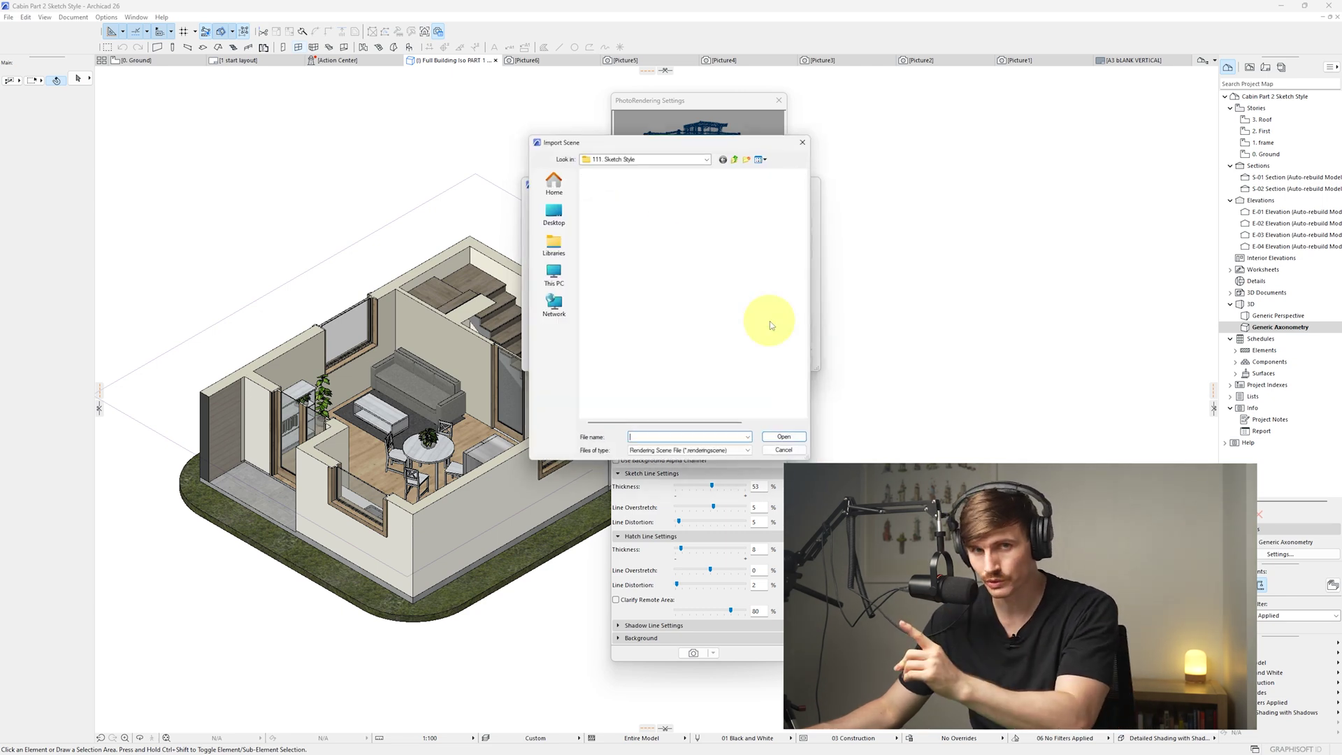
{"action": "left_click", "coordinate": [669, 183]}
{"action": "left_click", "coordinate": [777, 443]}
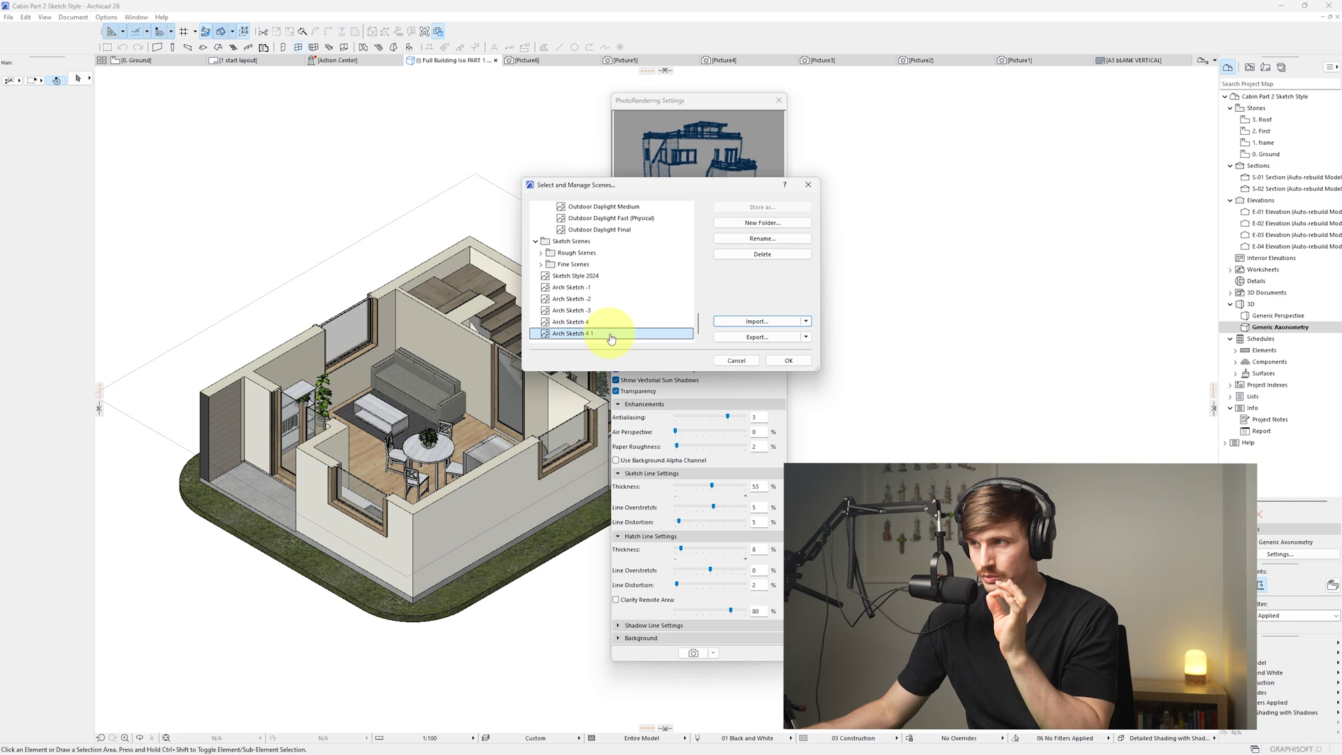
{"action": "left_click", "coordinate": [786, 360]}
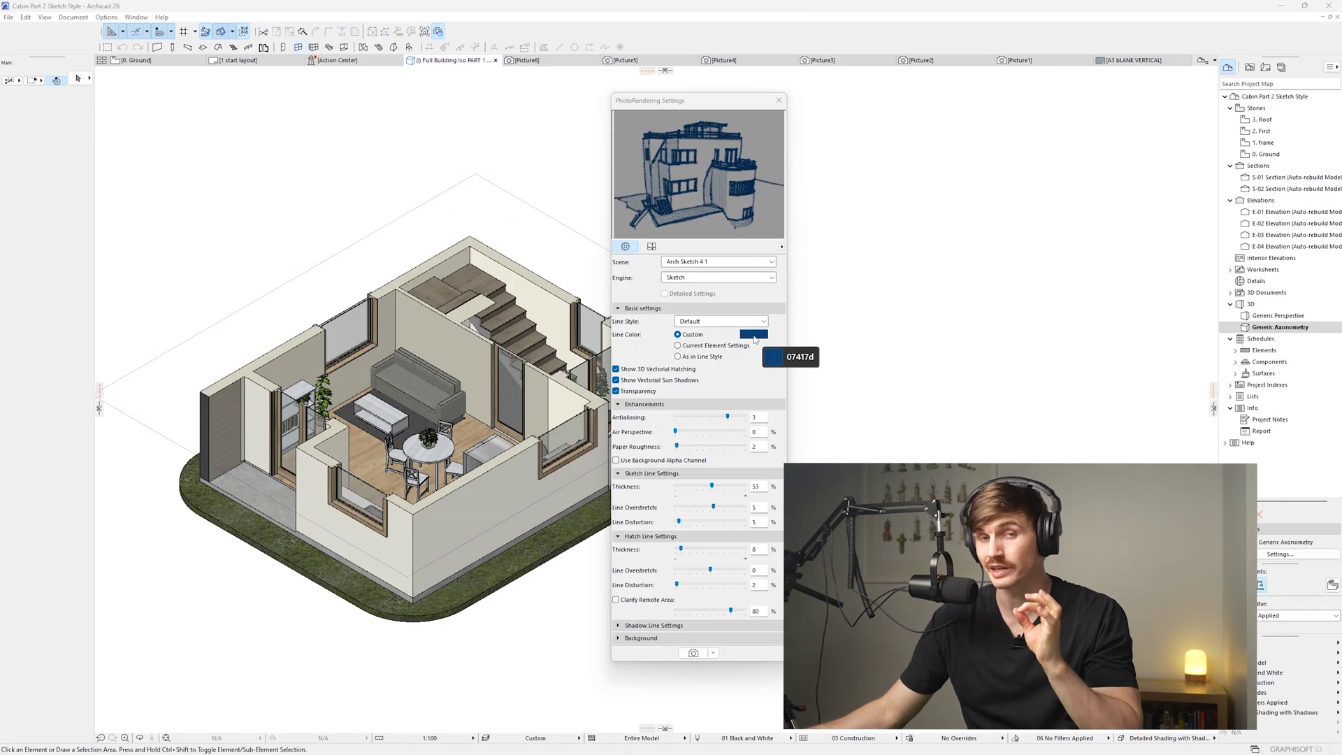
- Confirm the sketch Line Color as hex 07417d, RGB 7, 65, 125
{"action": "left_click", "coordinate": [754, 339]}
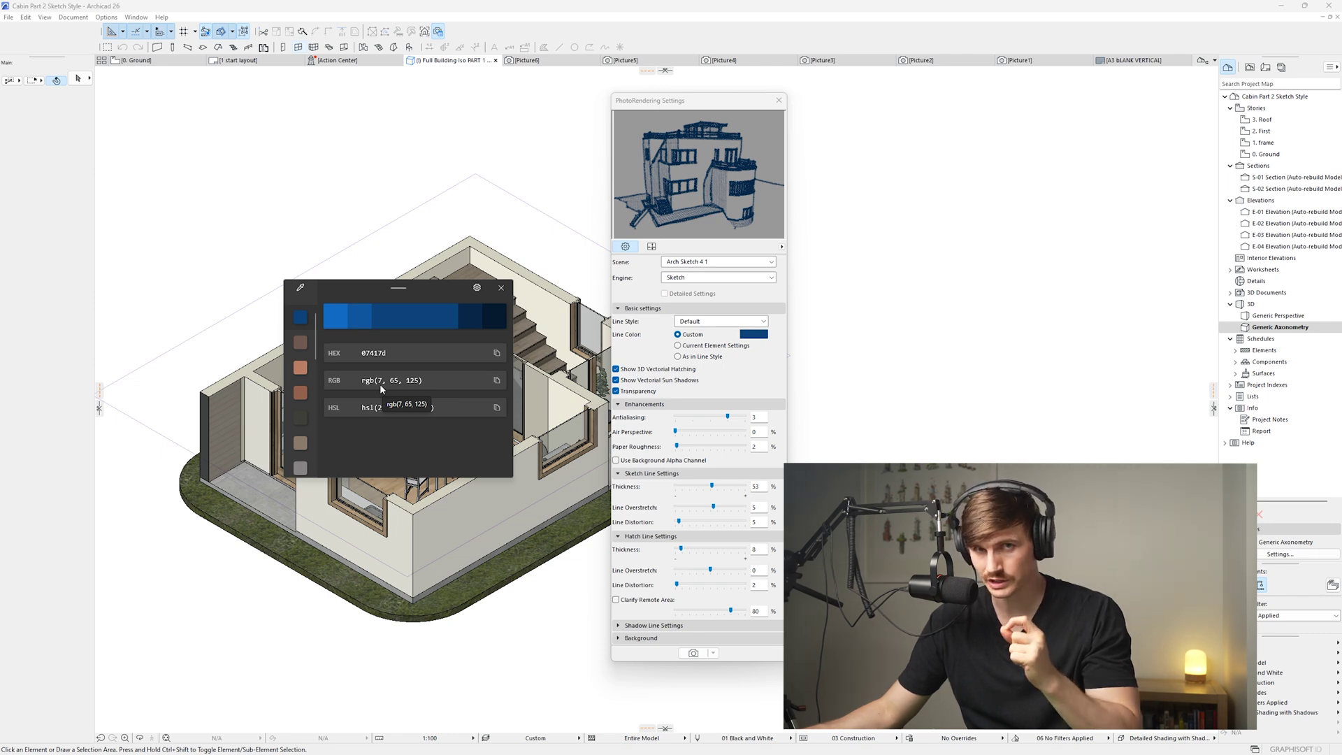
{"action": "left_click", "coordinate": [753, 334]}
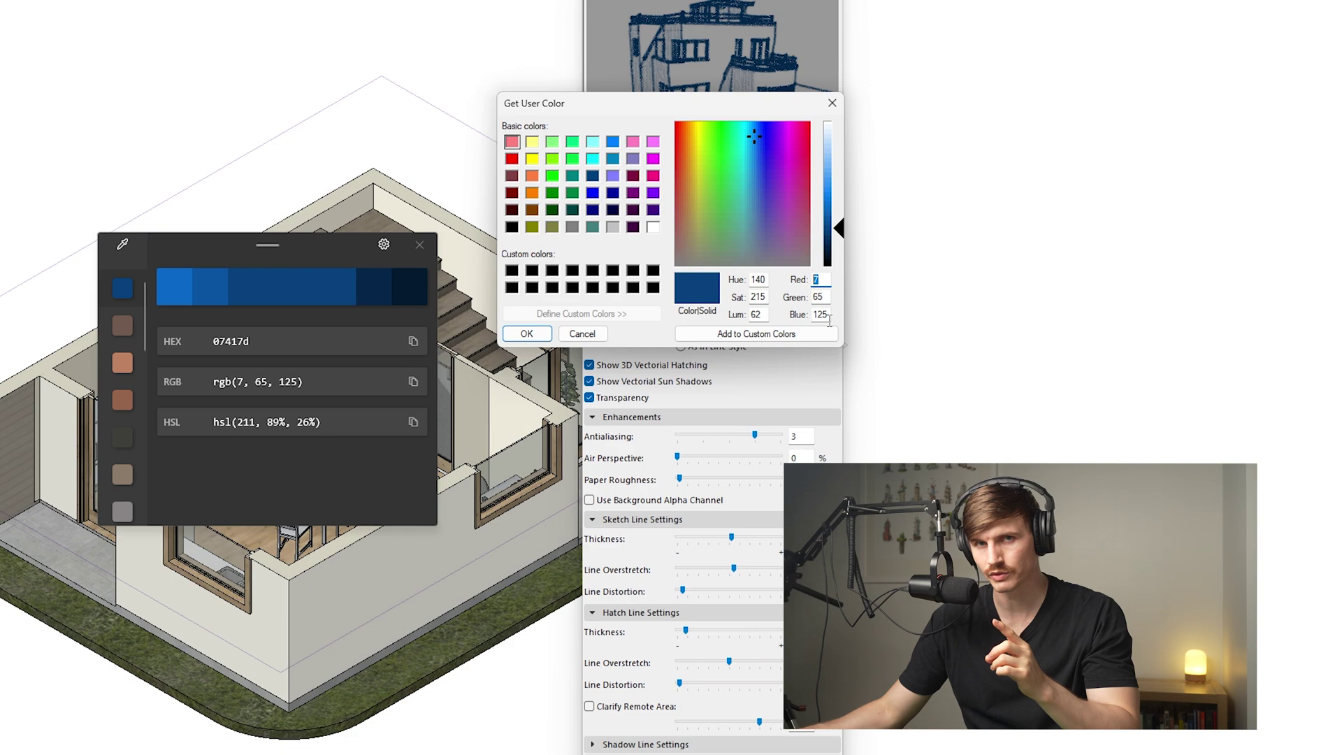
{"action": "left_click", "coordinate": [526, 333]}
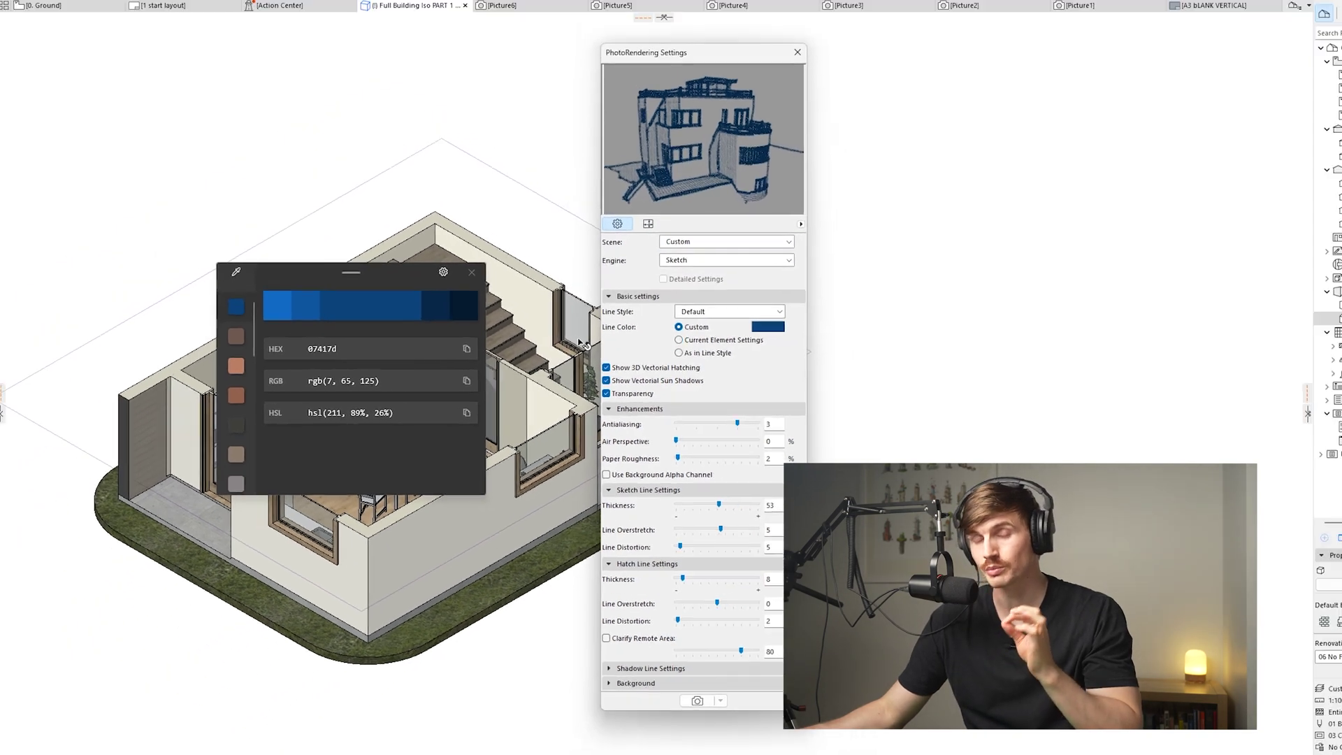